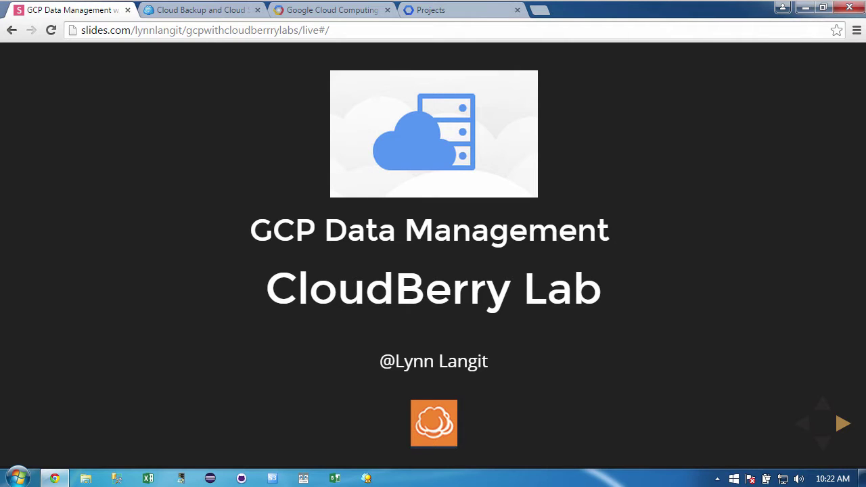
- Go through the GCP Data Management slides up to the CloudBerry Lab product overview
click(841, 422)
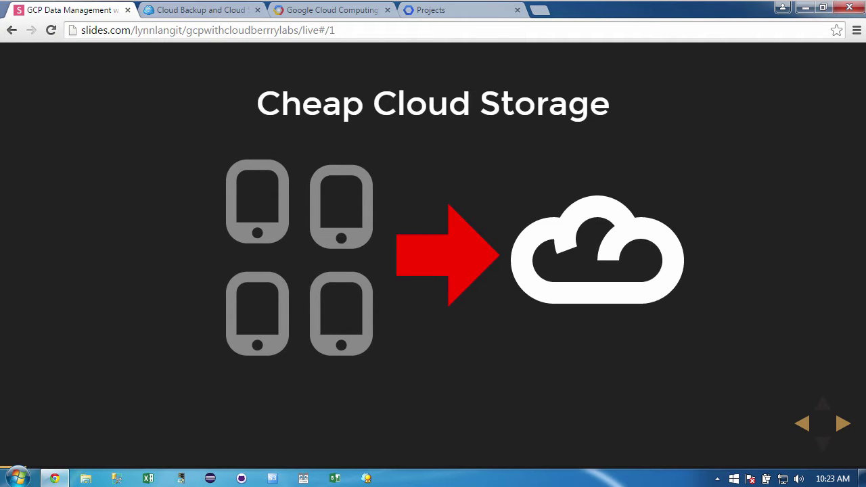
click(843, 423)
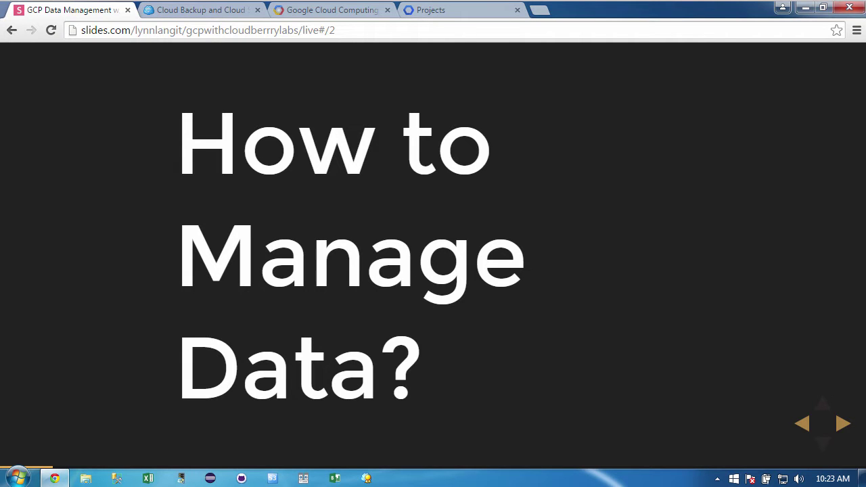
click(843, 423)
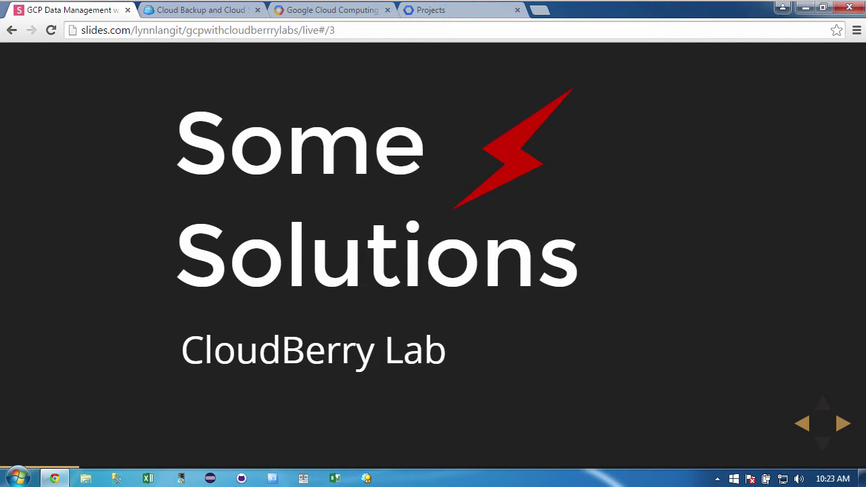
click(842, 425)
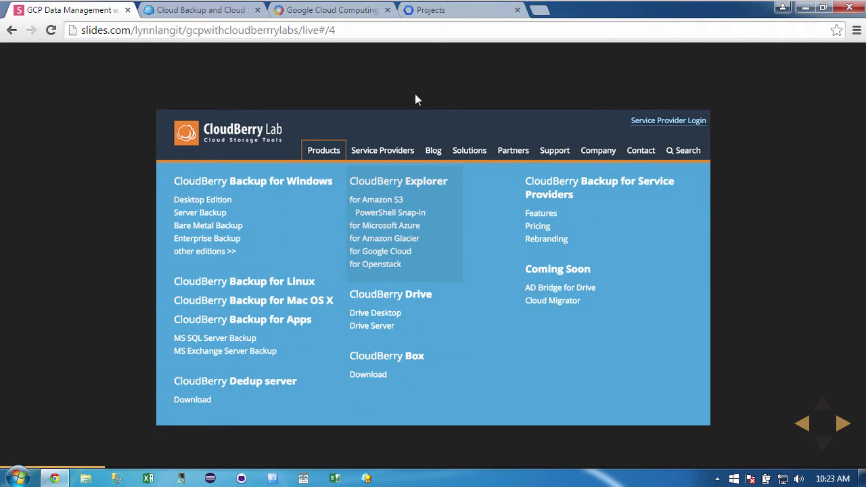
- Open the CloudBerry Explorer for Google Cloud product page and review its editions and main features
click(188, 12)
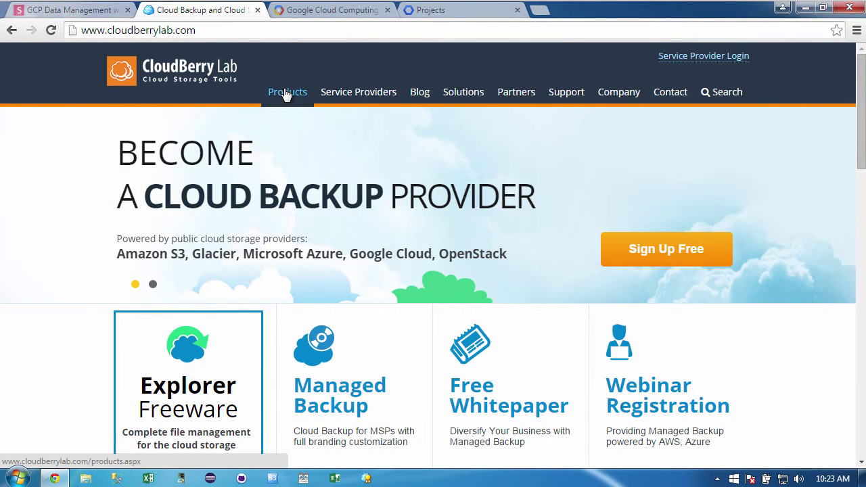
mouse_move(286, 94)
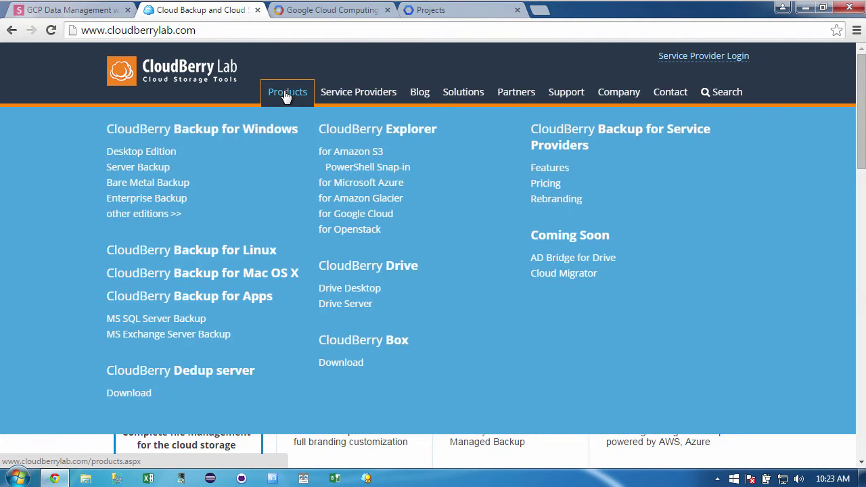
click(377, 220)
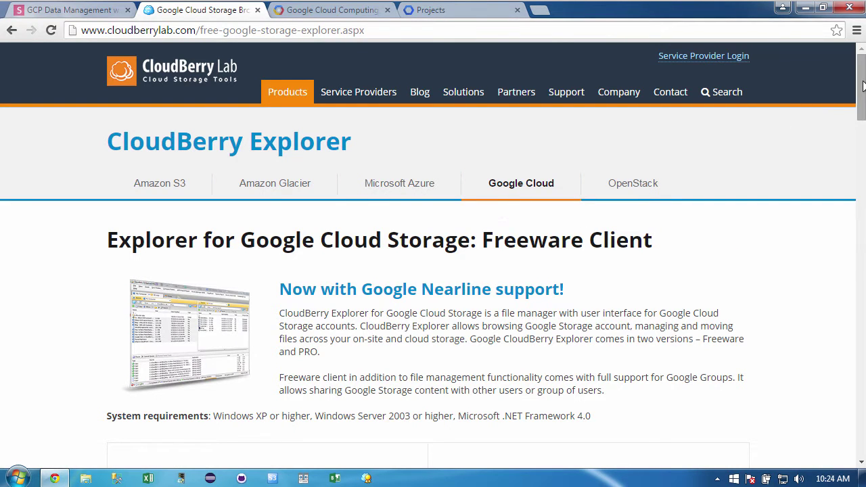
drag(862, 85, 861, 115)
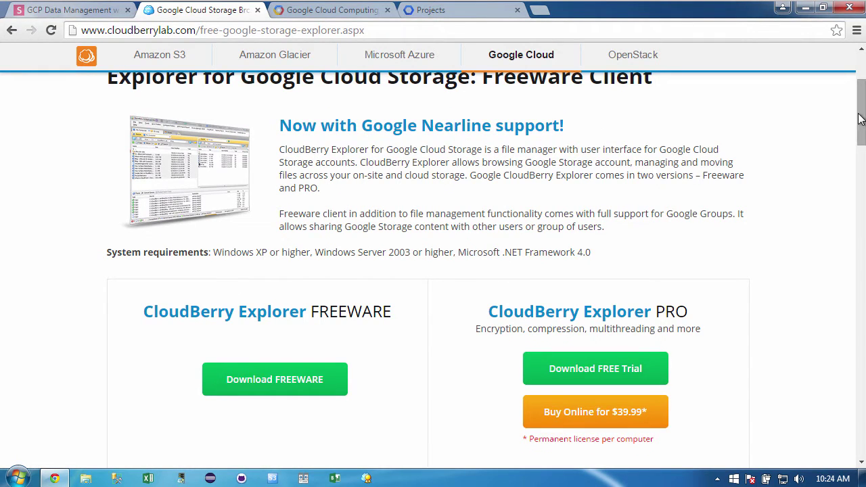
drag(860, 118, 860, 136)
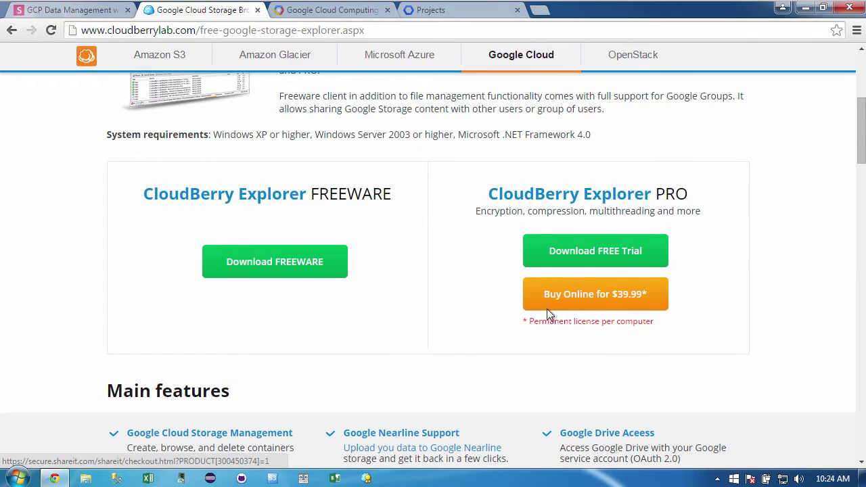
drag(860, 155, 857, 190)
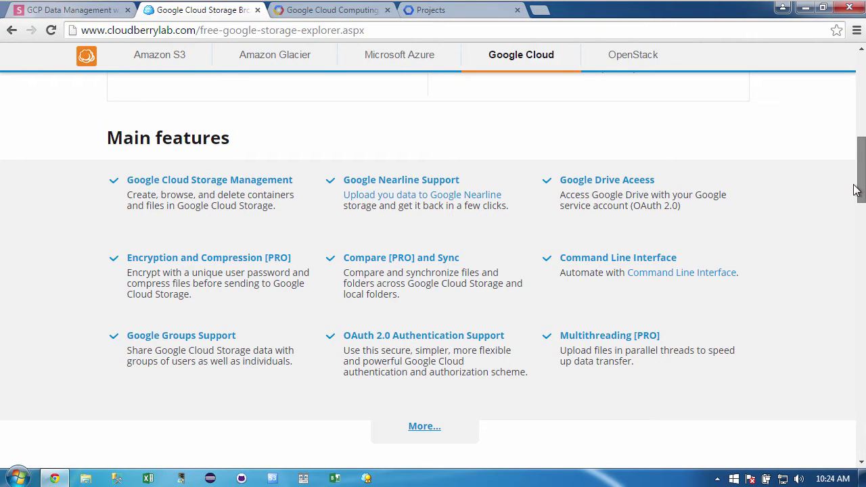
drag(857, 190, 858, 92)
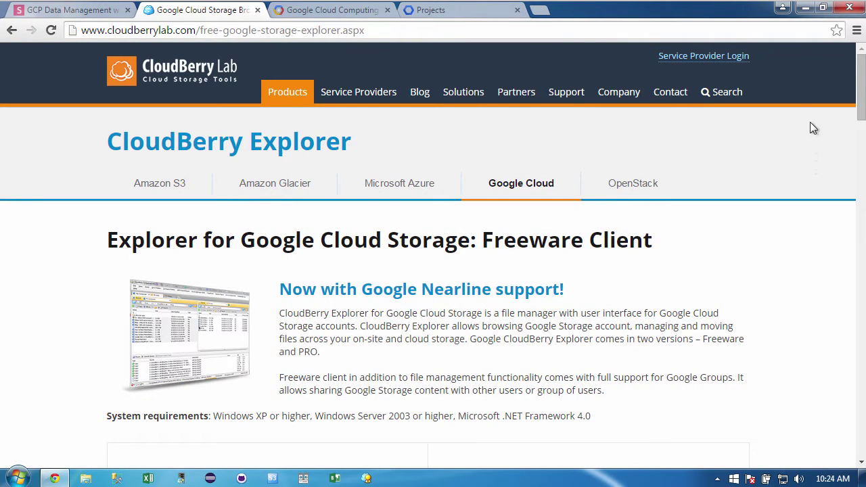
- Open the Cloud Storage Nearline page on the Google Cloud Platform site and review its description
click(348, 13)
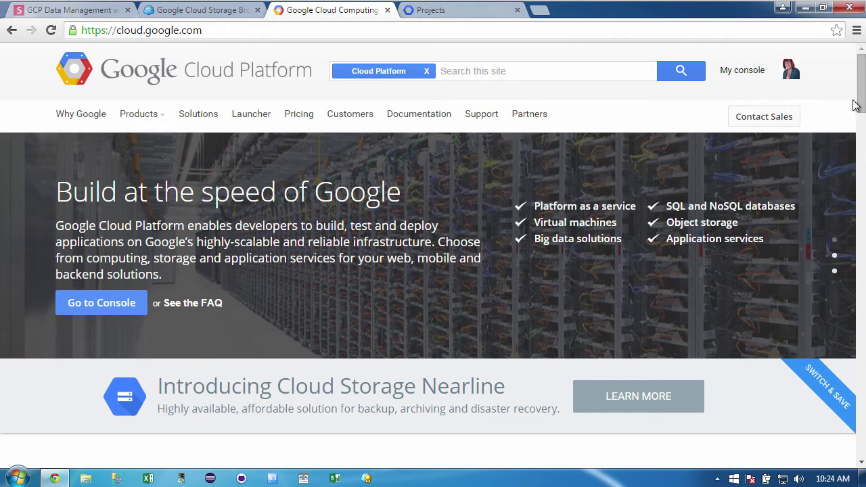
drag(859, 95, 859, 96)
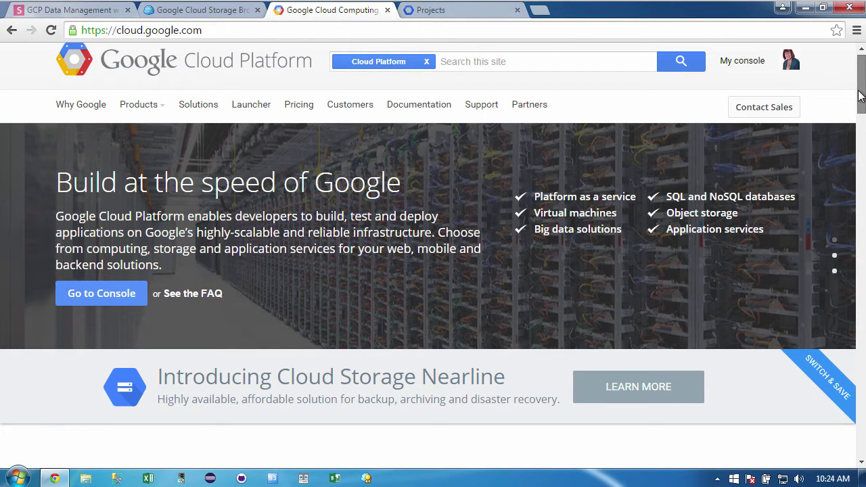
drag(859, 95, 859, 99)
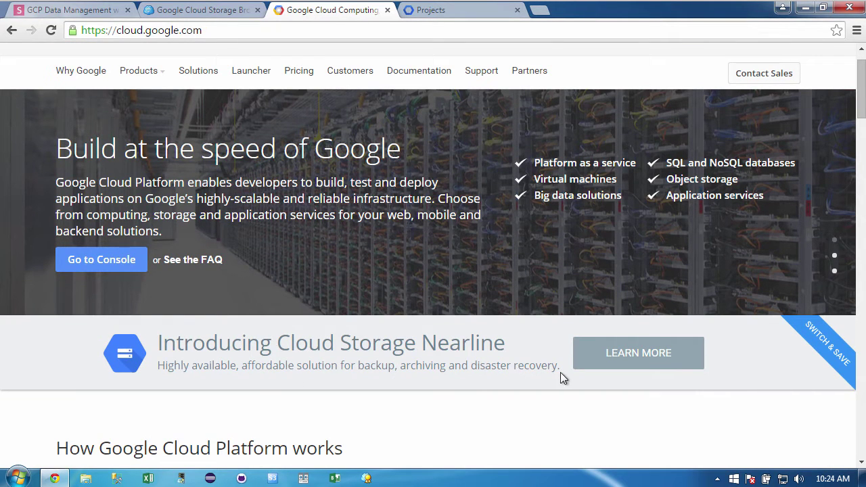
click(616, 358)
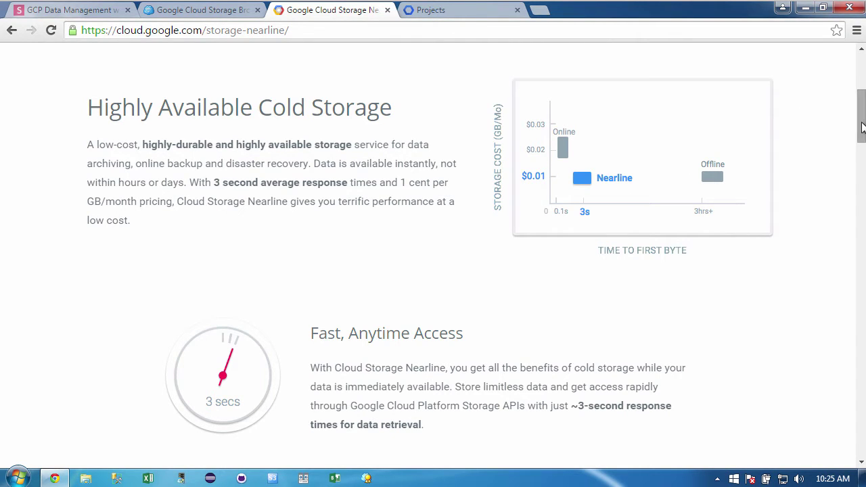
drag(860, 126, 831, 87)
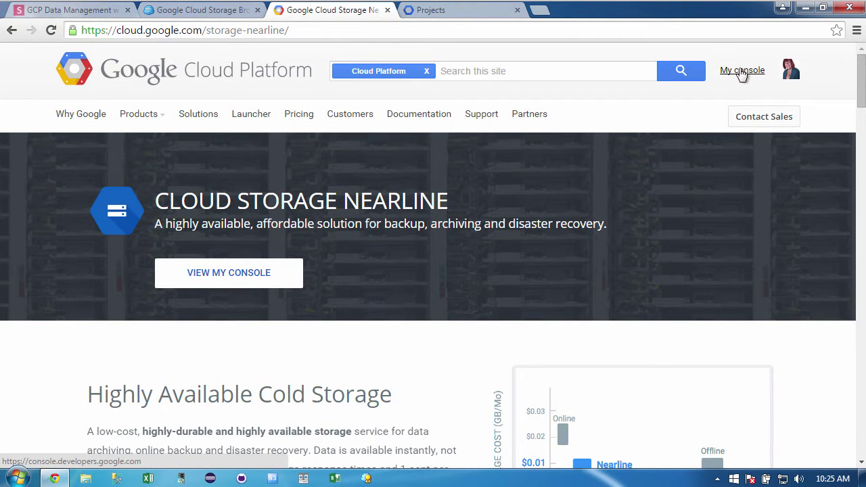
- Create a Google Developers Console project named democloudberry, billed to the Billing Account for virtualproctor-tkp
click(471, 14)
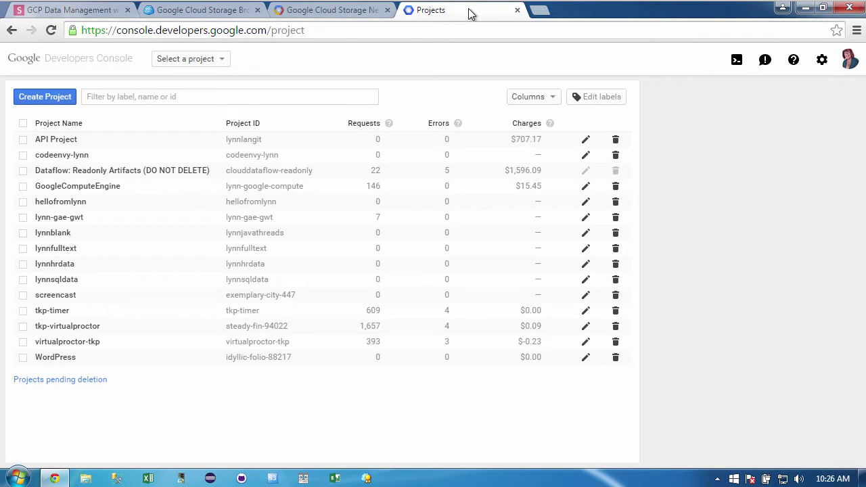
click(46, 100)
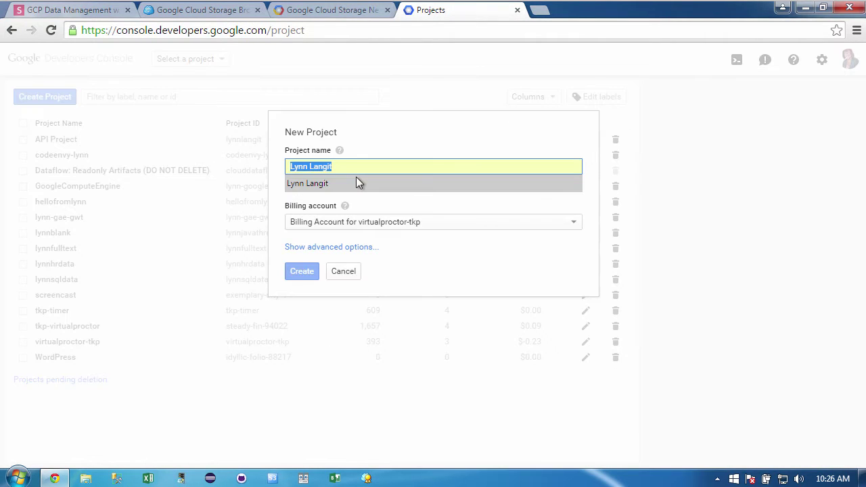
text(democloudberry)
click(433, 223)
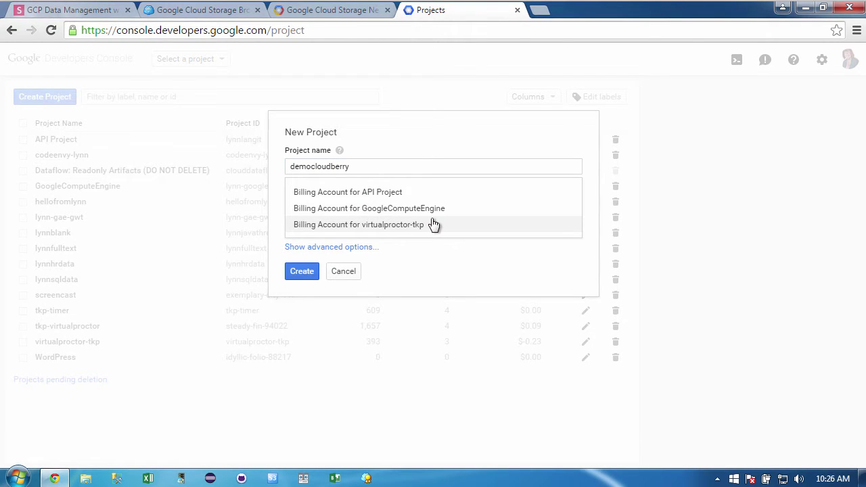
click(432, 224)
key(Return)
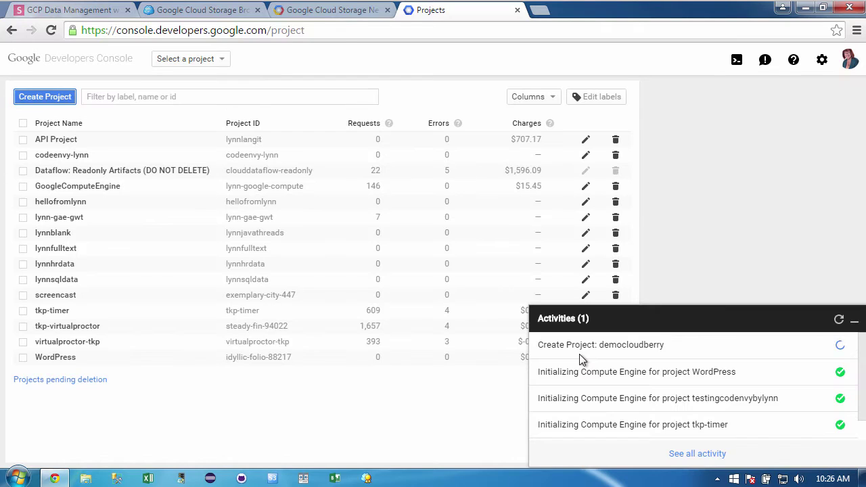
- Launch CloudBerry Explorer for Google Storage PRO in trial mode and view its Home page
click(365, 478)
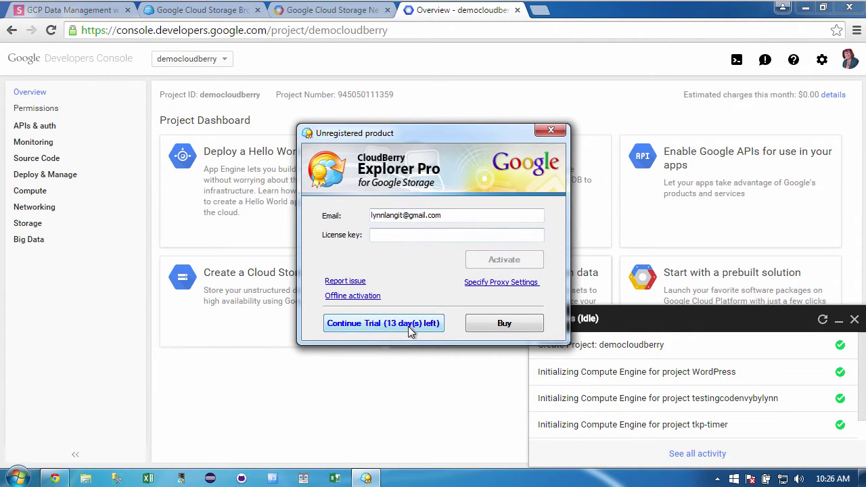
click(408, 326)
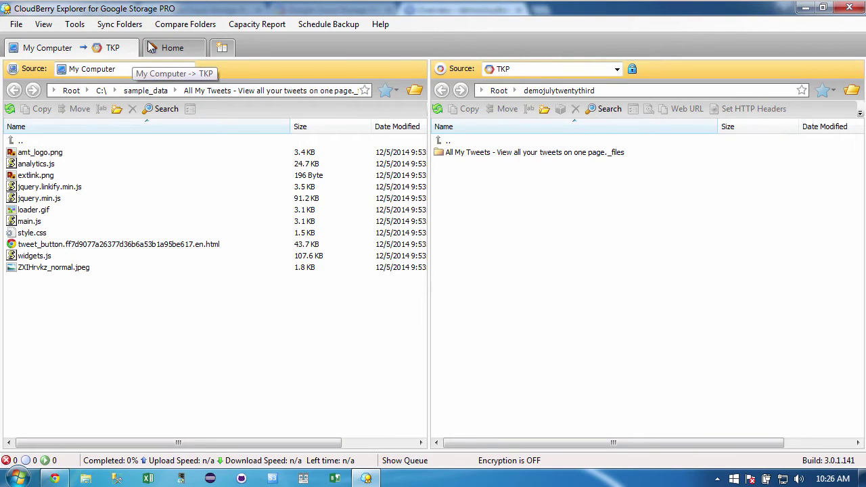
click(170, 47)
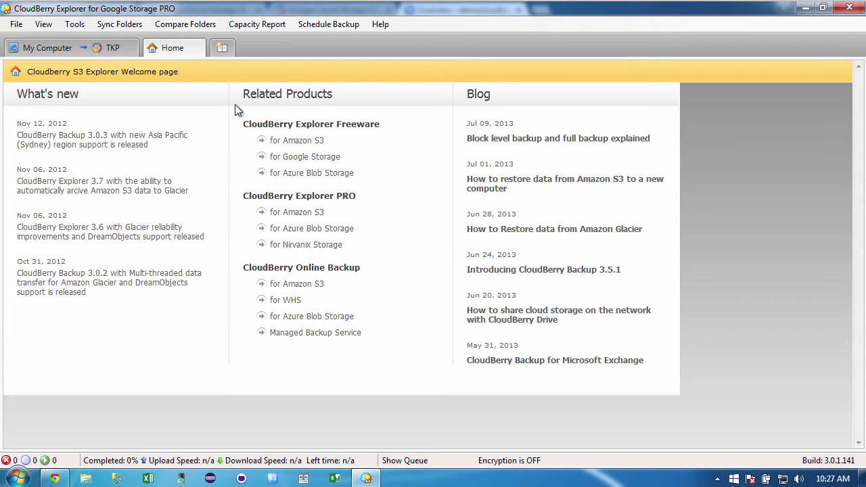
- Add a new explorer tab and set its local pane to the root of My Computer
click(225, 47)
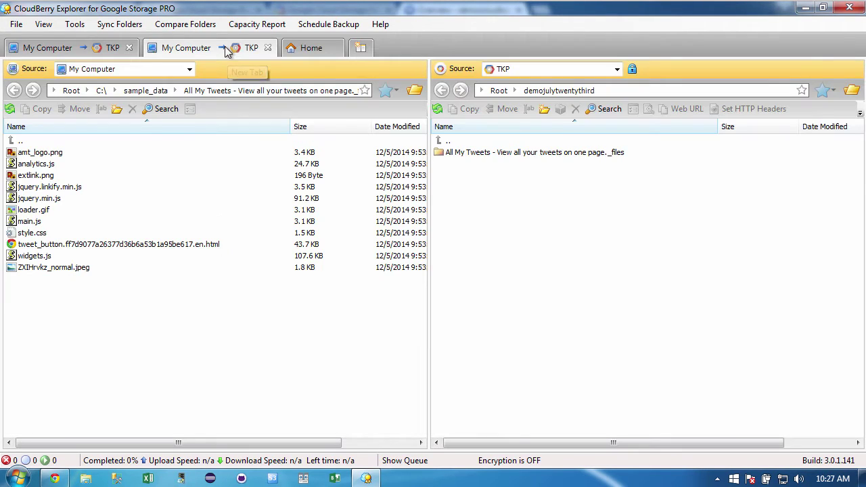
click(189, 70)
click(192, 80)
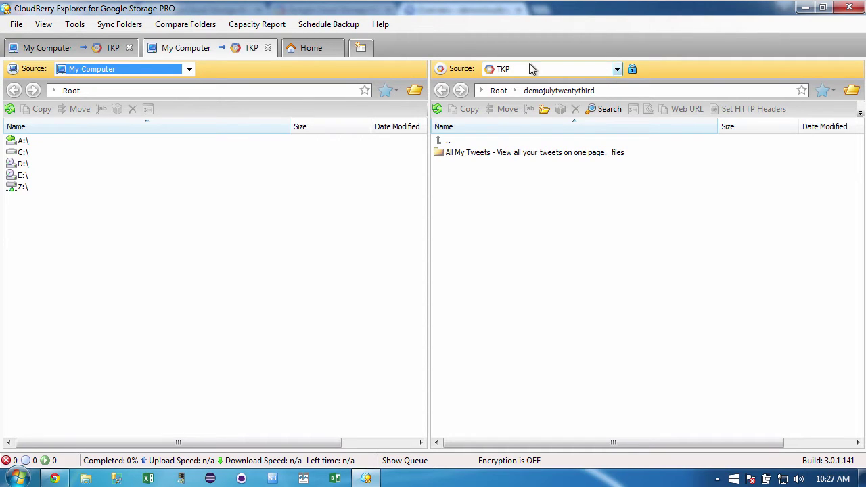
- Start adding a new Google Cloud Storage account with the display name Demo
click(15, 26)
click(15, 26)
click(44, 27)
click(18, 25)
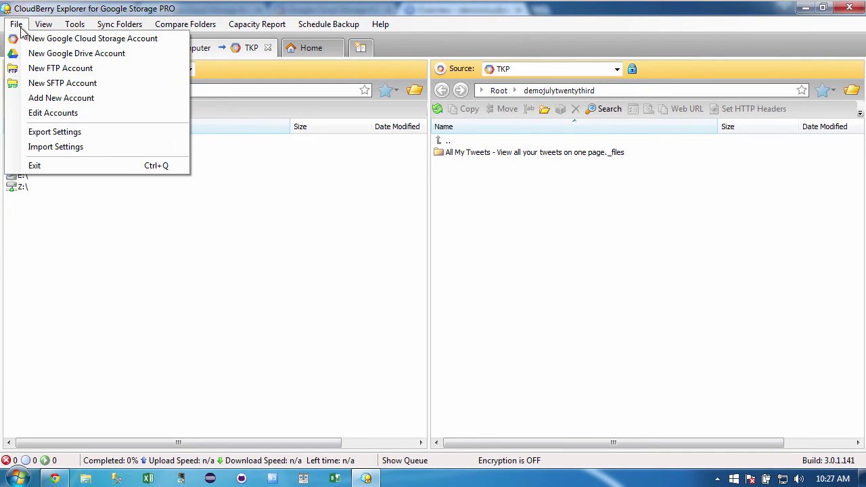
click(157, 39)
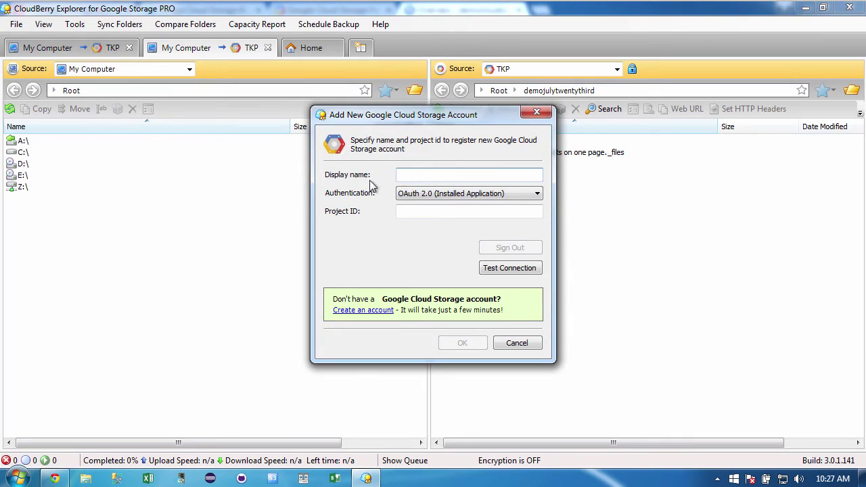
text(Demo)
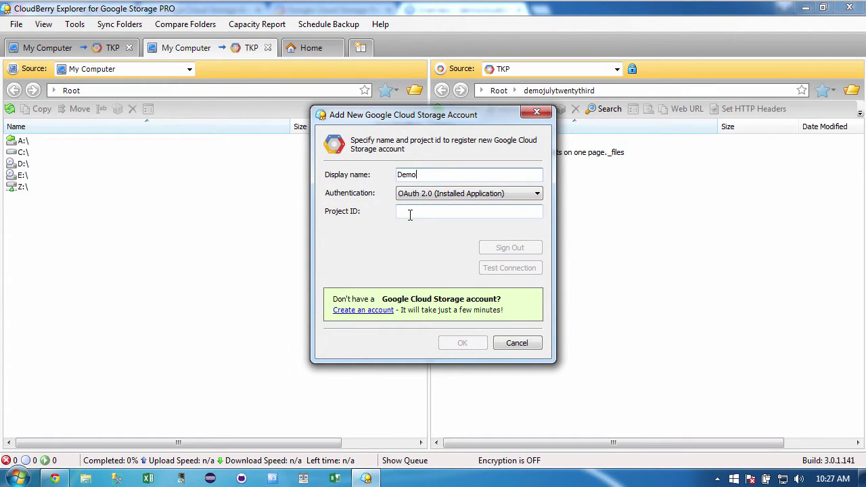
- Copy the project ID democloudberry from the Developers Console in Chrome into the new account's Project ID in CloudBerry Explorer
click(56, 479)
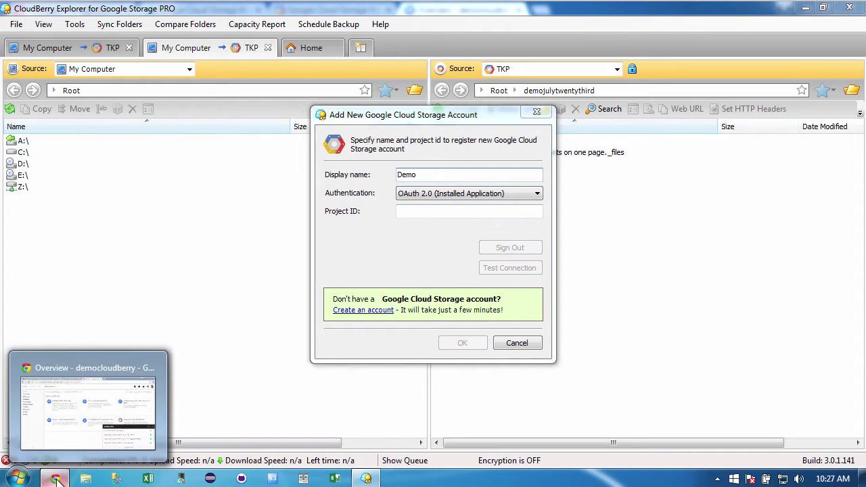
drag(199, 95, 266, 95)
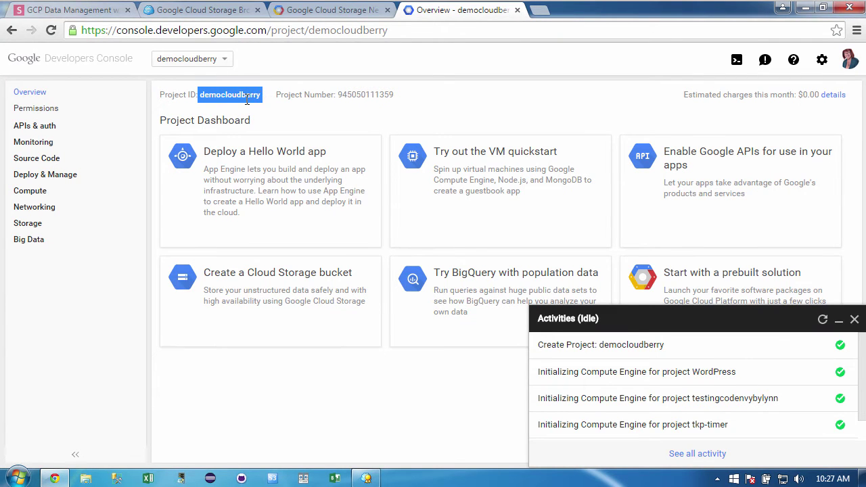
right_click(247, 99)
click(251, 108)
click(366, 478)
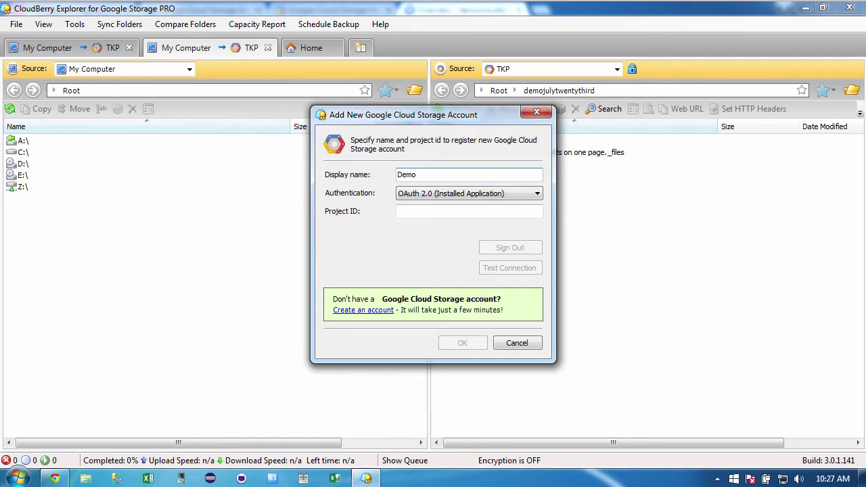
click(406, 210)
key(ctrl+v)
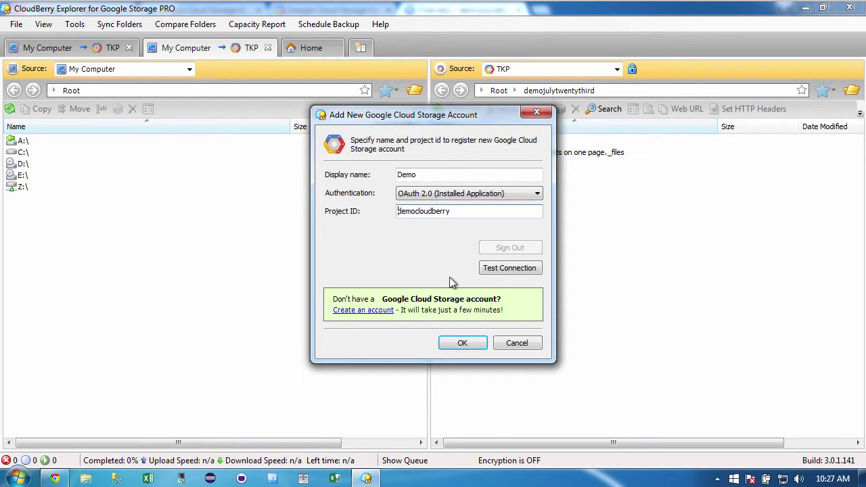
- Test the Demo account's connection, accepting CloudBerry Explorer's Google Cloud Storage permission request, and save the account
click(506, 269)
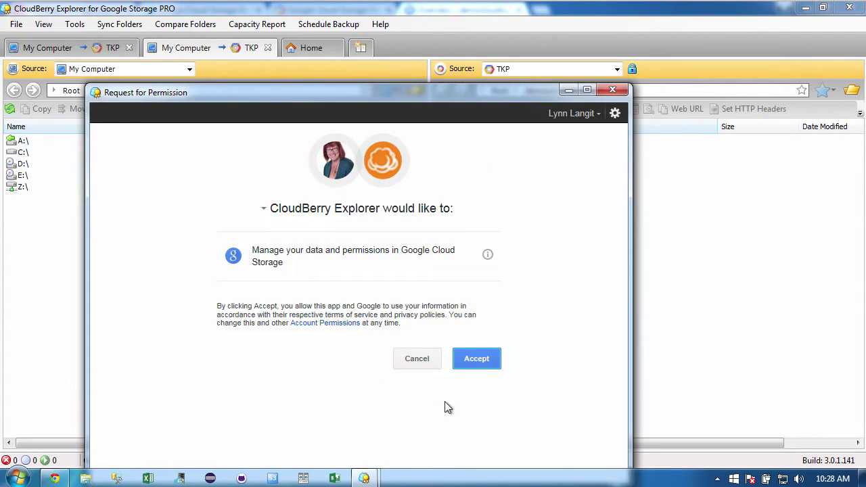
click(485, 360)
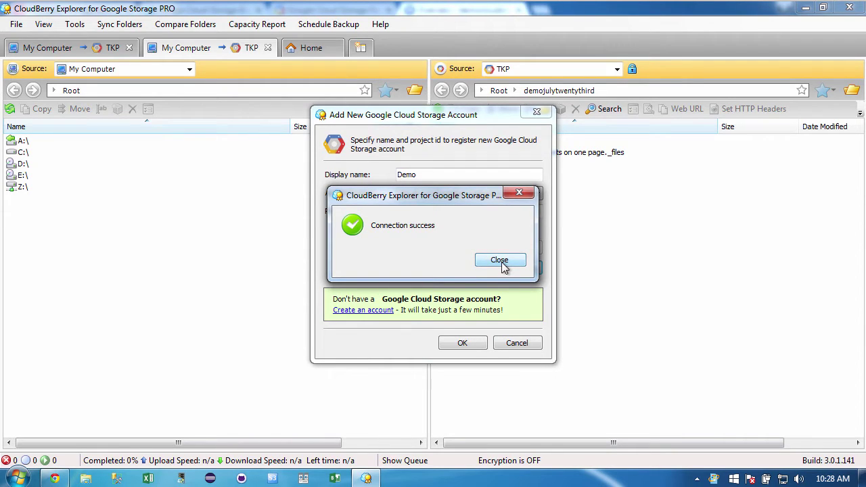
click(500, 261)
click(465, 343)
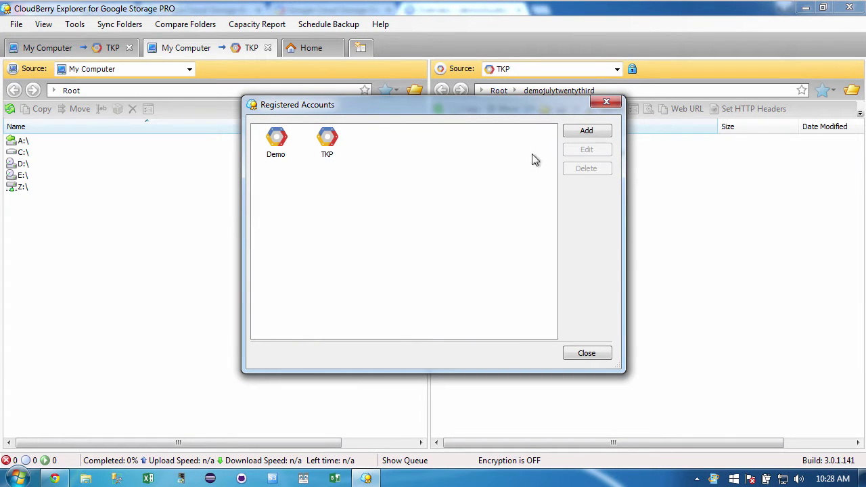
- Close the registered accounts list and switch the cloud pane's source to the Demo account, accepting the Google Cloud Storage permission request
click(586, 353)
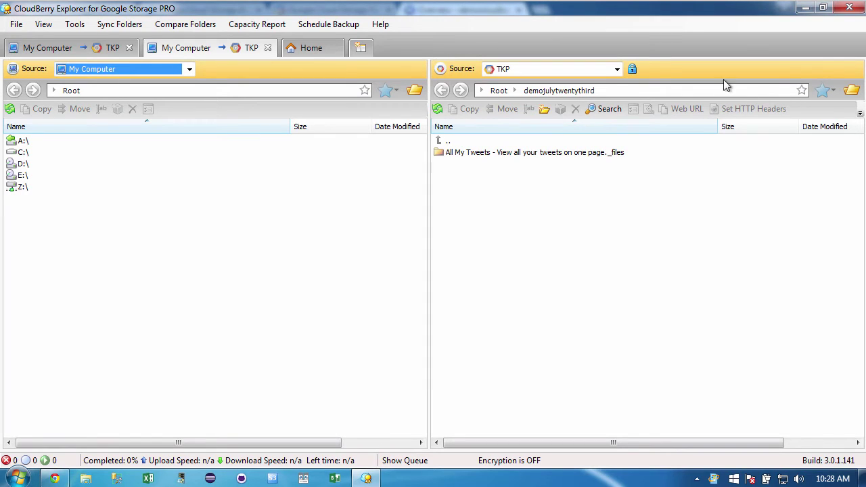
click(616, 70)
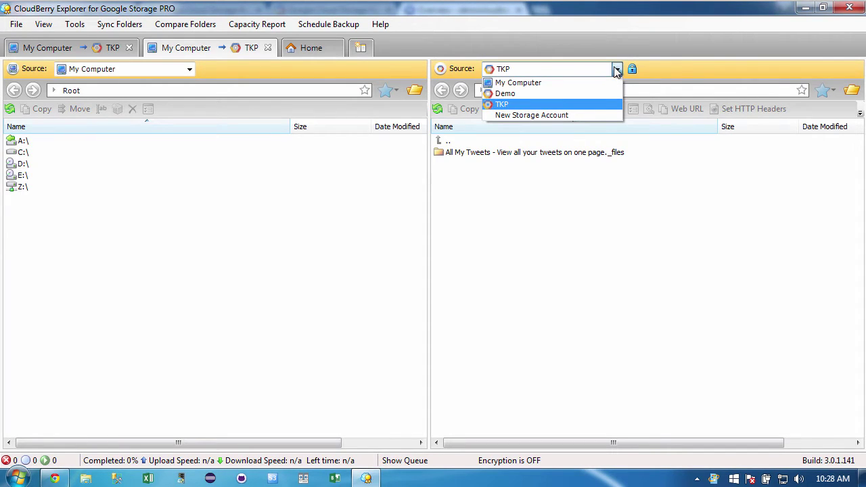
click(602, 93)
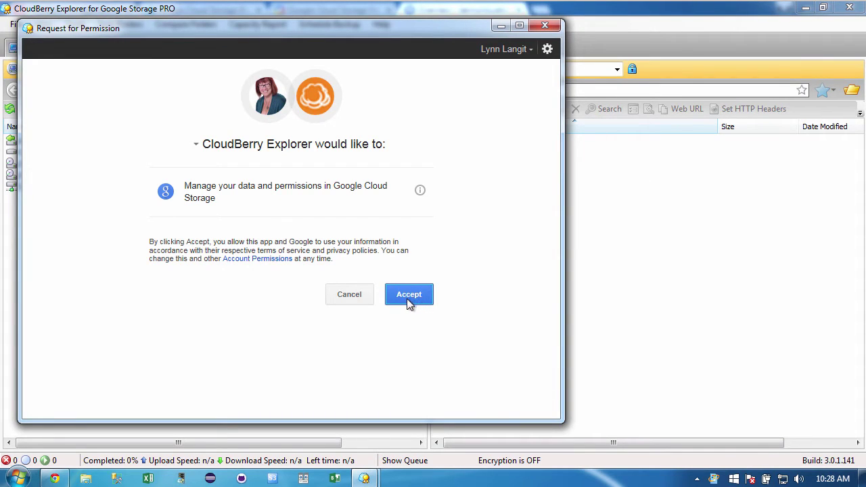
click(407, 296)
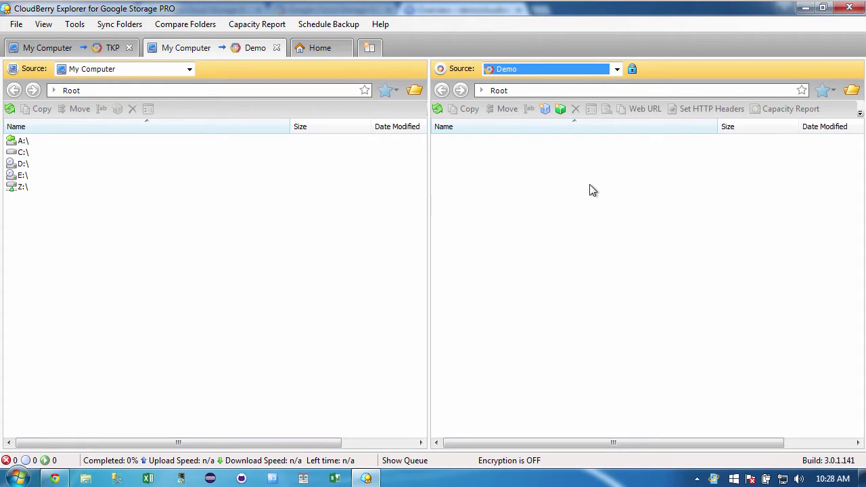
- Try to create a bucket named first in the Demo account, with US Standard location and Standard storage class
click(545, 111)
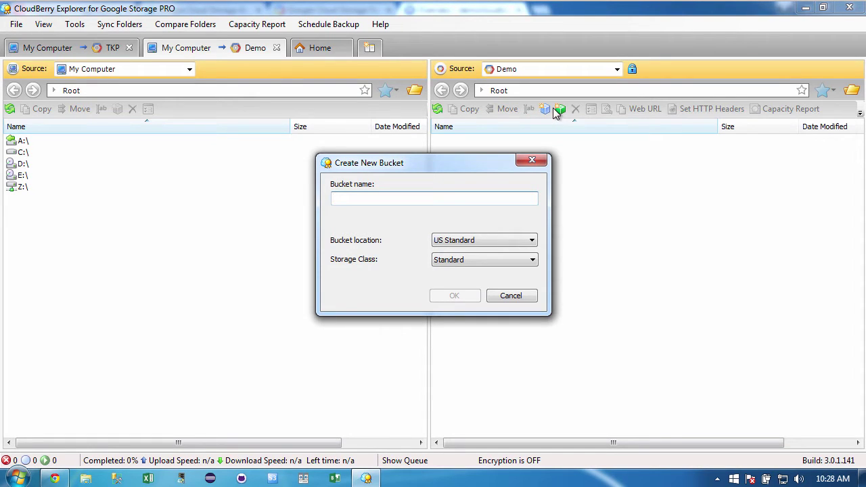
text(first)
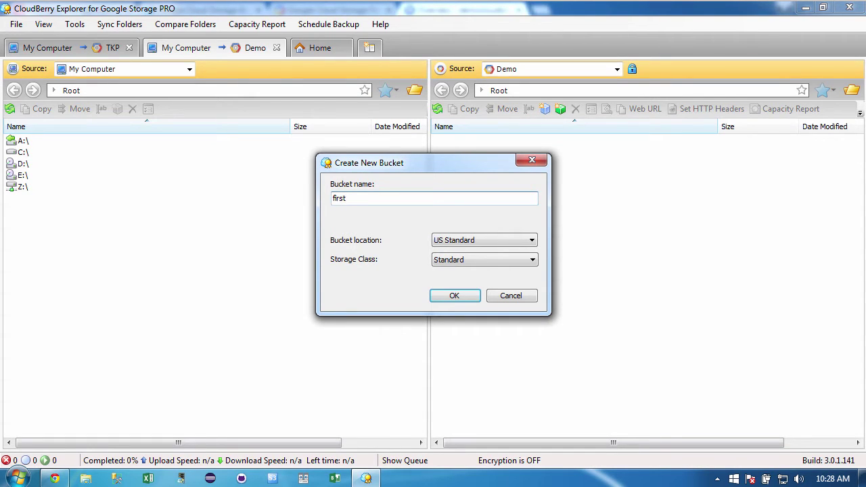
click(500, 241)
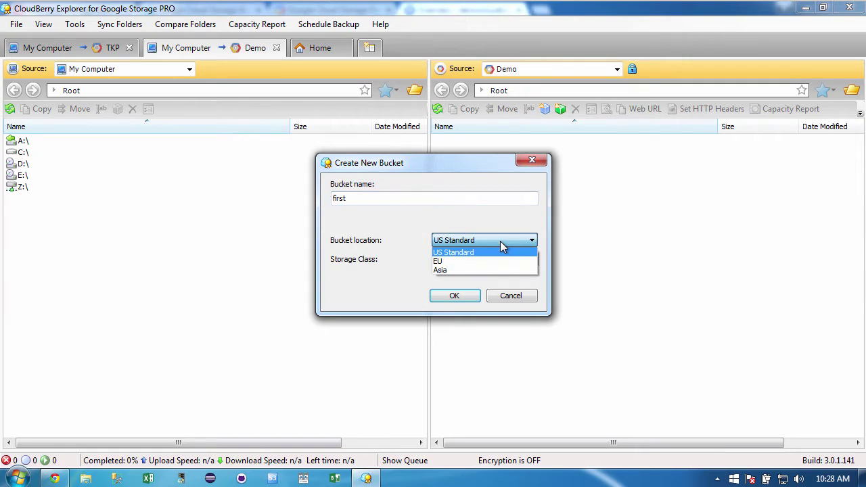
click(500, 241)
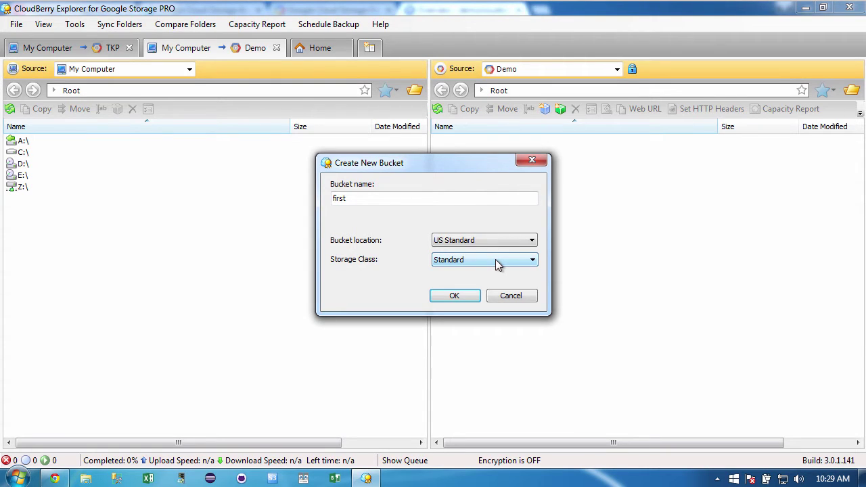
click(497, 265)
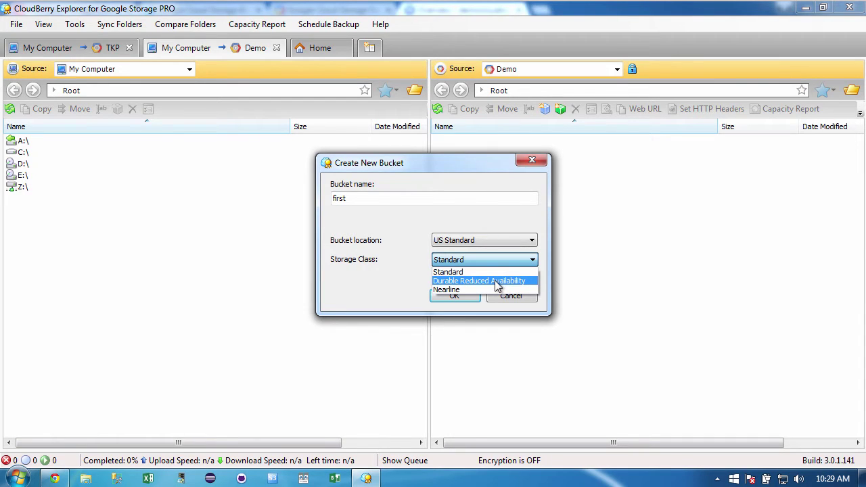
click(492, 259)
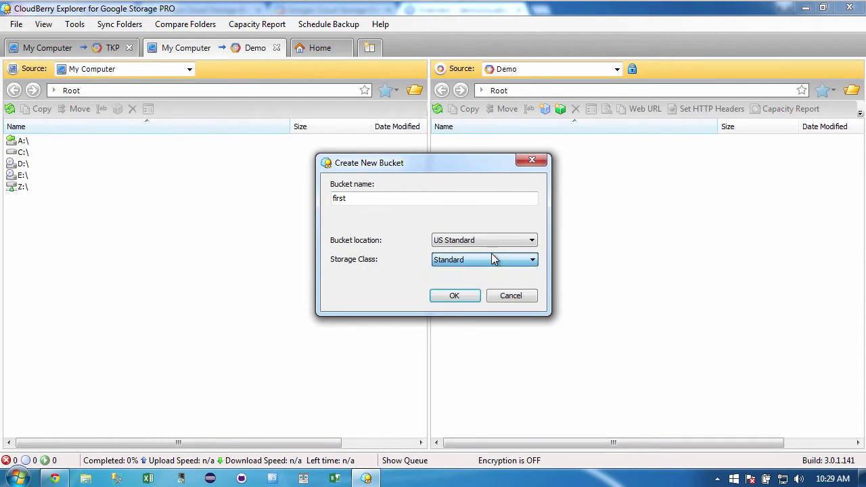
click(454, 299)
click(504, 260)
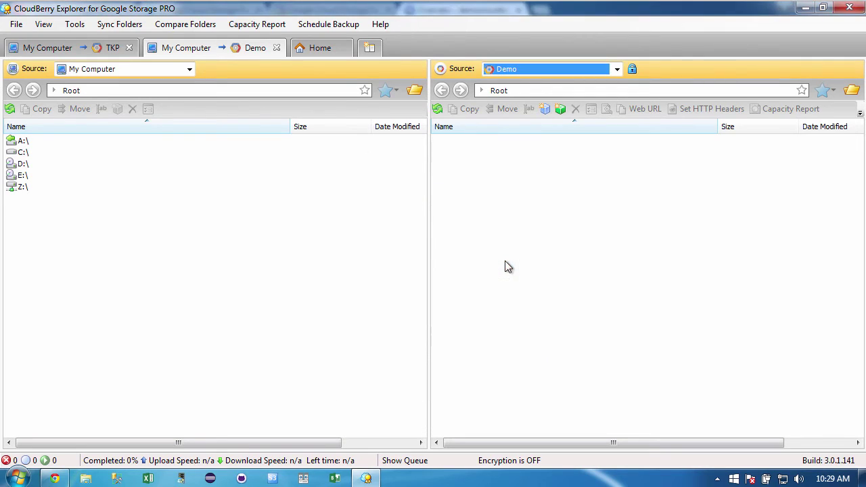
- Create a bucket named demojuly24 in the Demo account, with US Standard location and Standard storage class
click(545, 110)
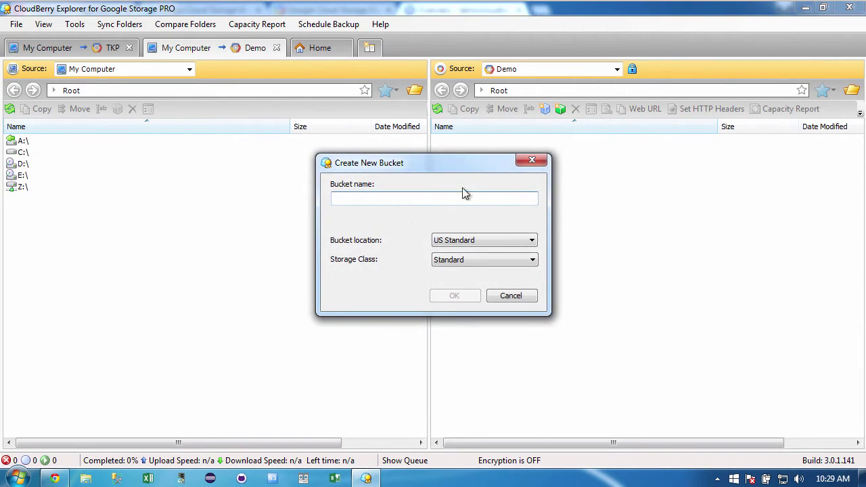
text(demo)
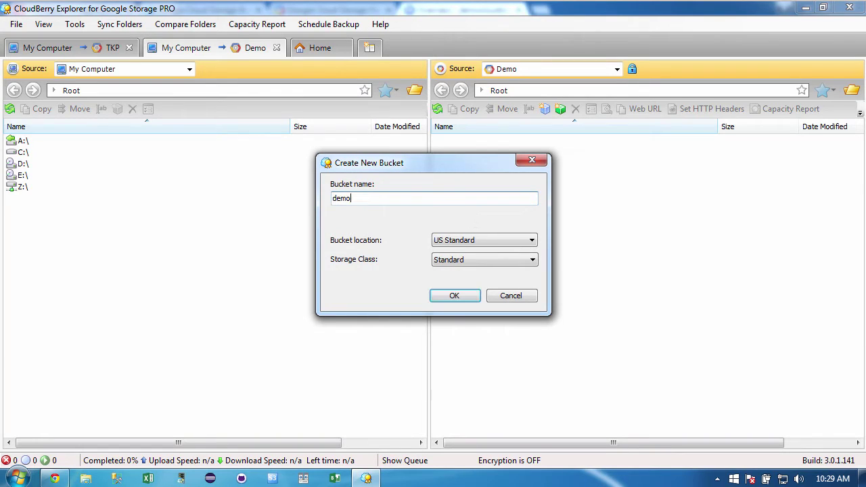
text(july24)
click(472, 295)
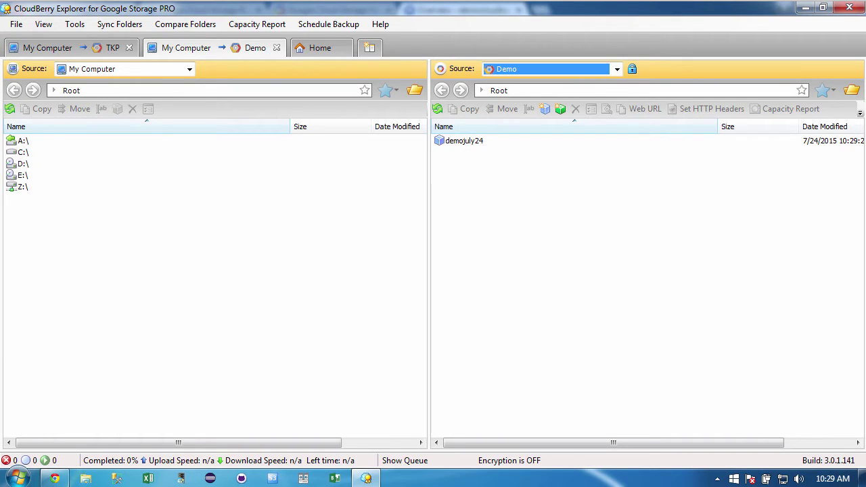
- Browse the local pane to the sample_data folder on the C:\ drive
click(19, 154)
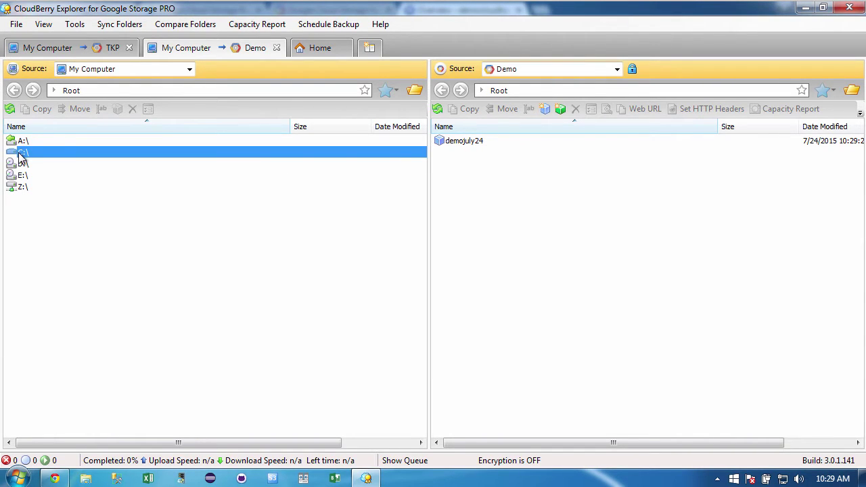
double_click(18, 155)
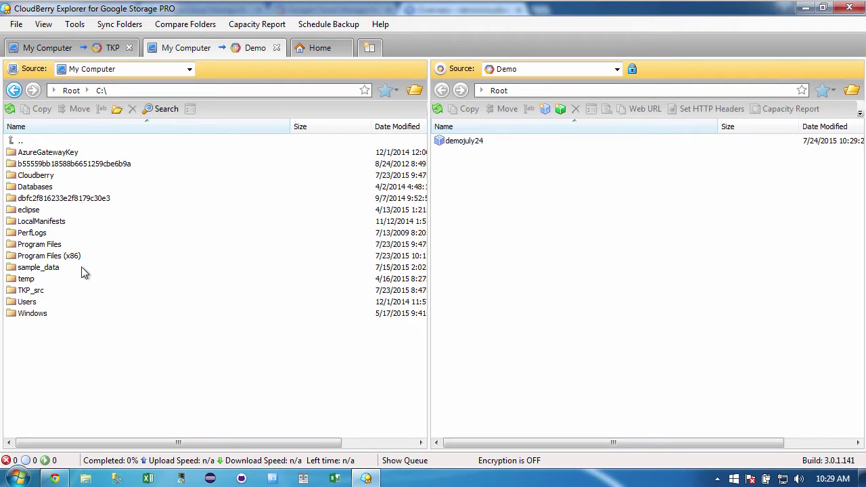
double_click(43, 292)
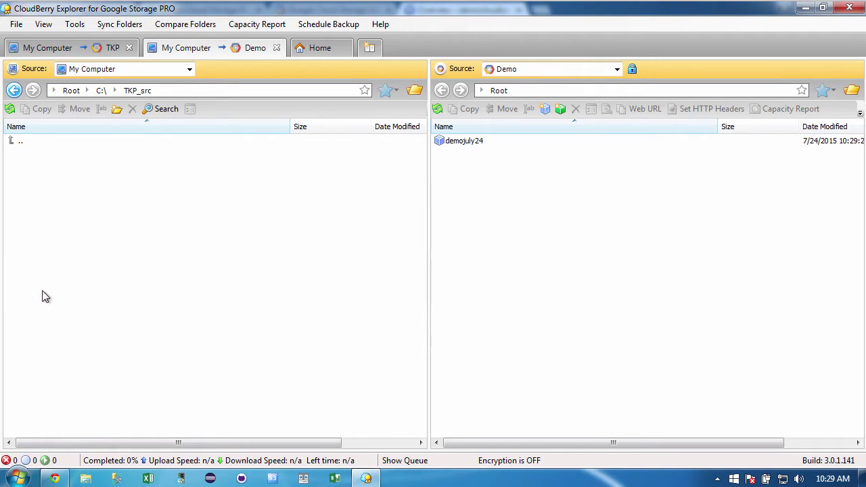
key(BackSpace)
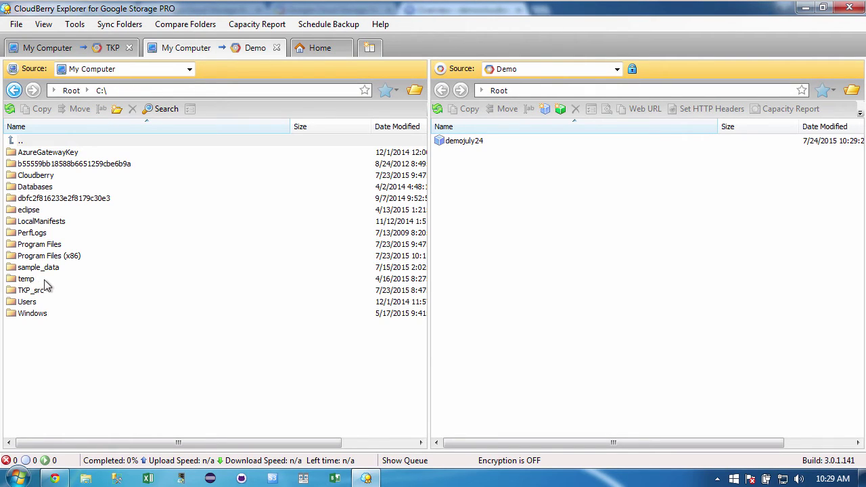
double_click(42, 267)
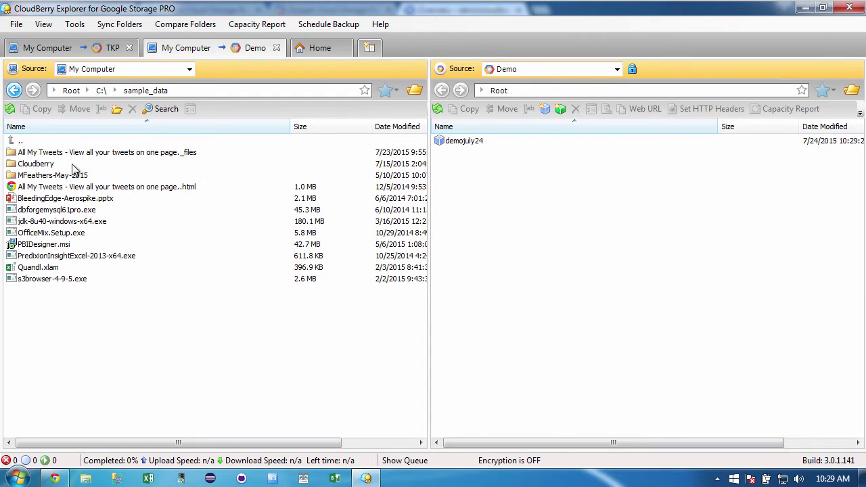
- Check the contents of the local "All My Tweets - View all your tweets on one page._files" folder and copy it into the demojuly24 bucket
click(87, 154)
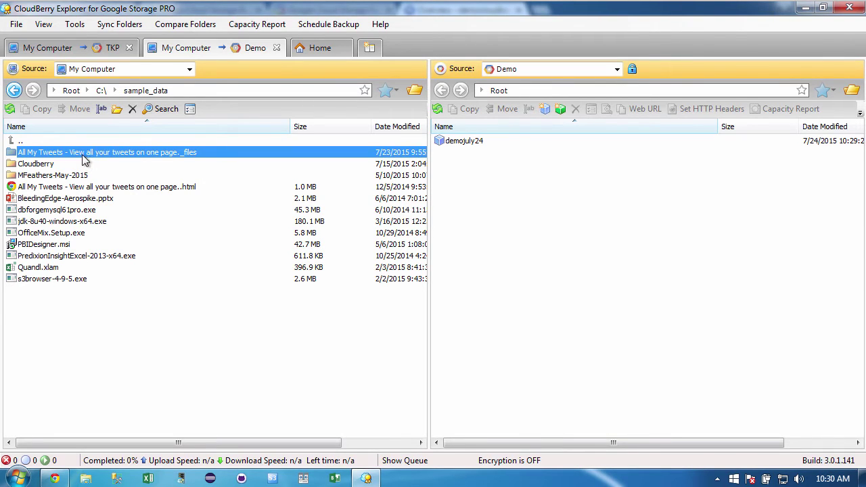
double_click(82, 154)
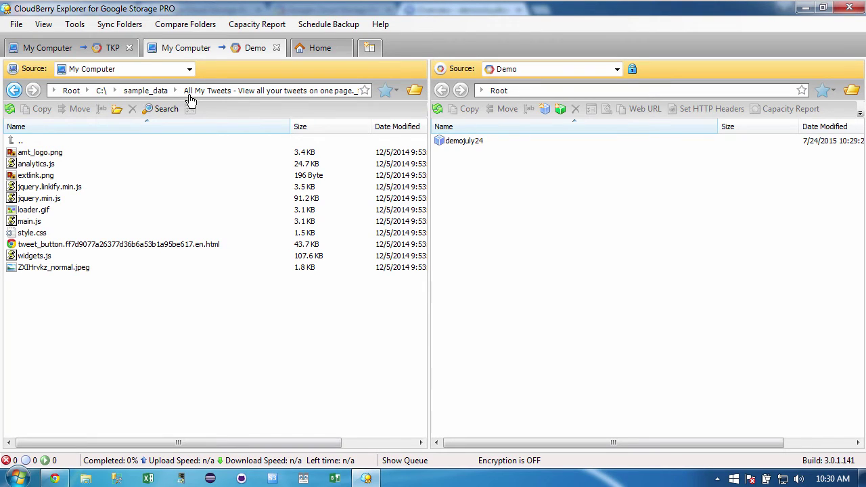
click(15, 142)
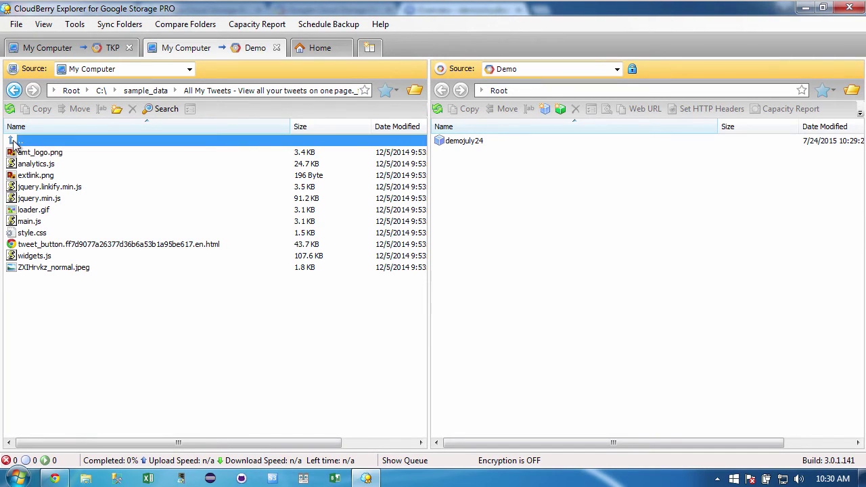
double_click(15, 142)
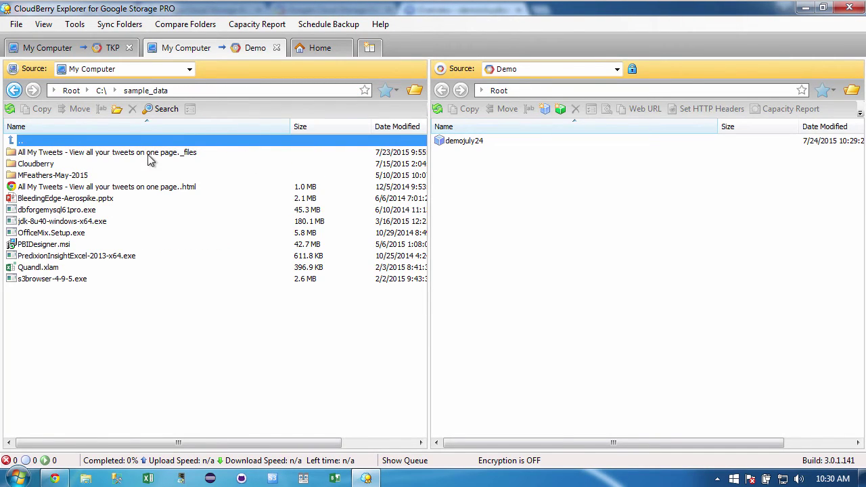
drag(150, 157, 460, 142)
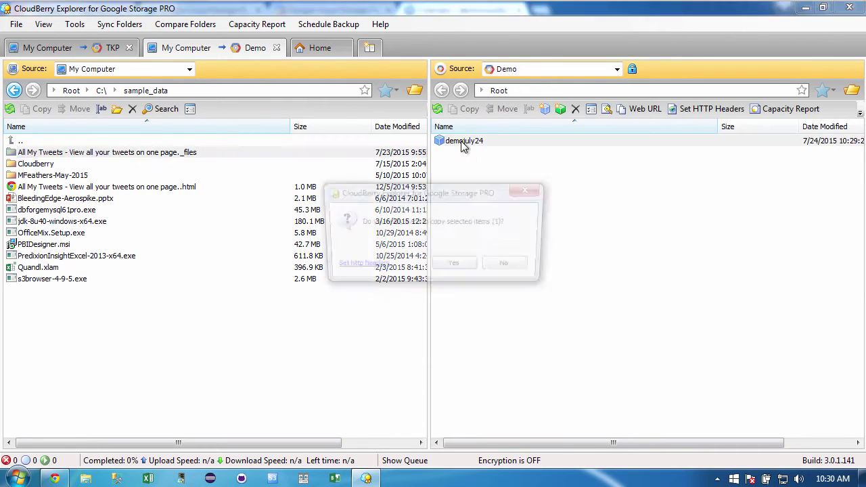
click(455, 268)
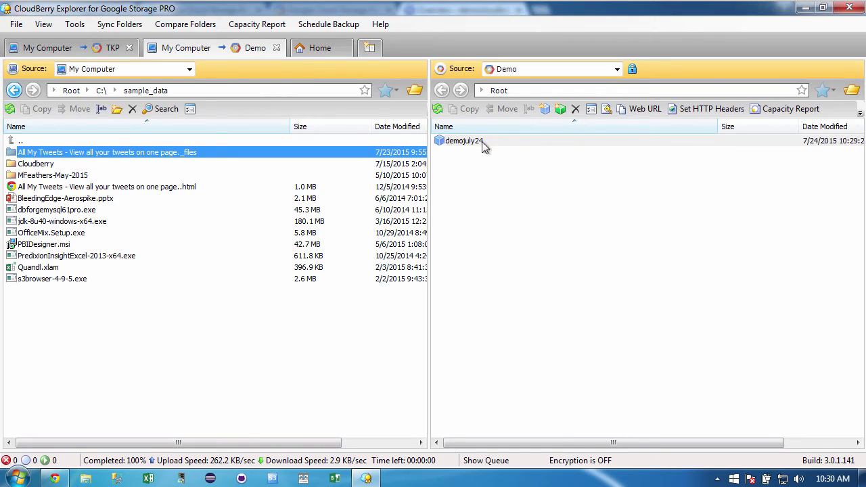
- Review the cost, request and traffic counters for the session, and close them
click(46, 25)
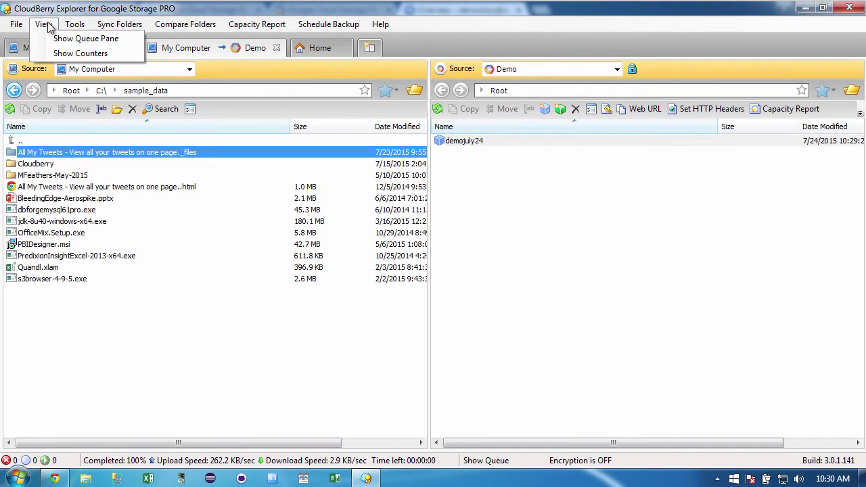
click(66, 54)
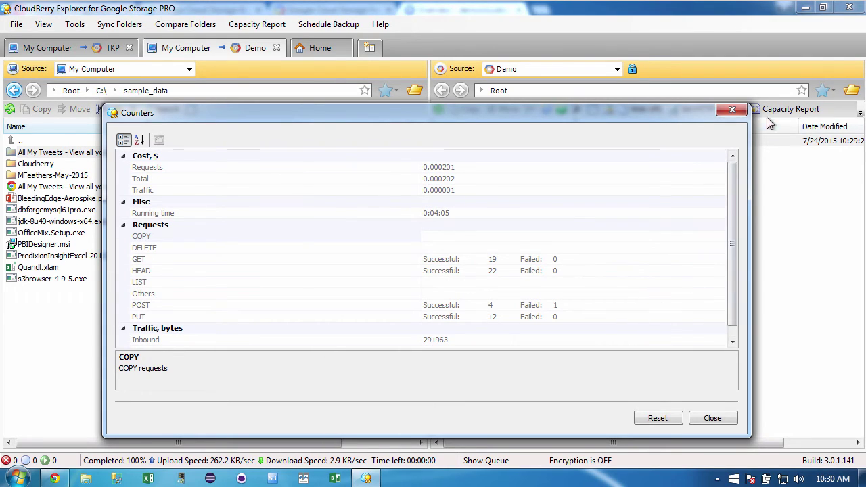
click(702, 419)
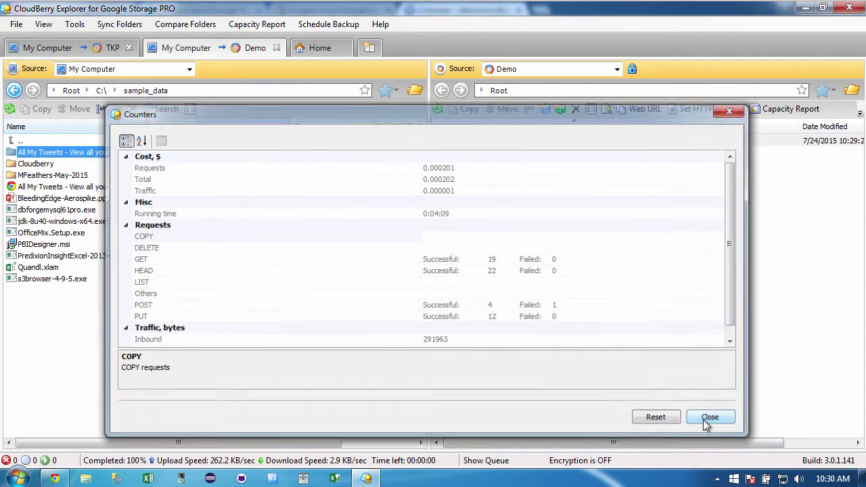
- Inspect the files in the copied All My Tweets folder inside demojuly24, and return the cloud pane to the Demo root
double_click(541, 143)
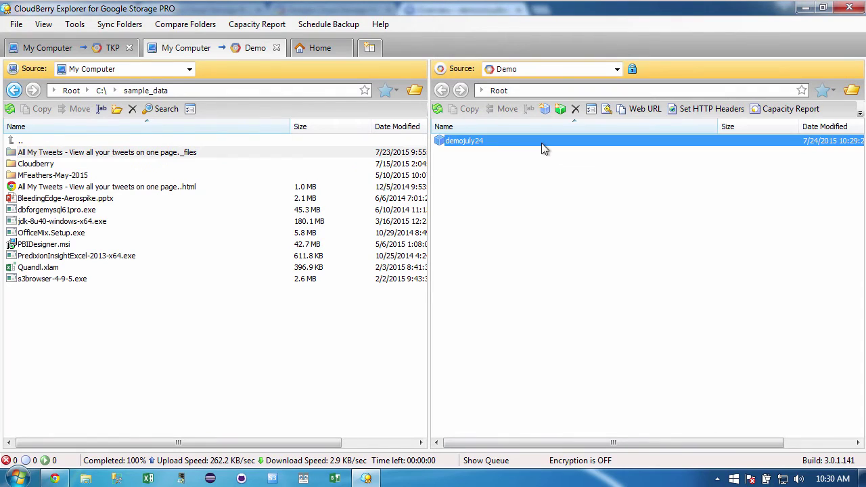
click(529, 152)
double_click(531, 154)
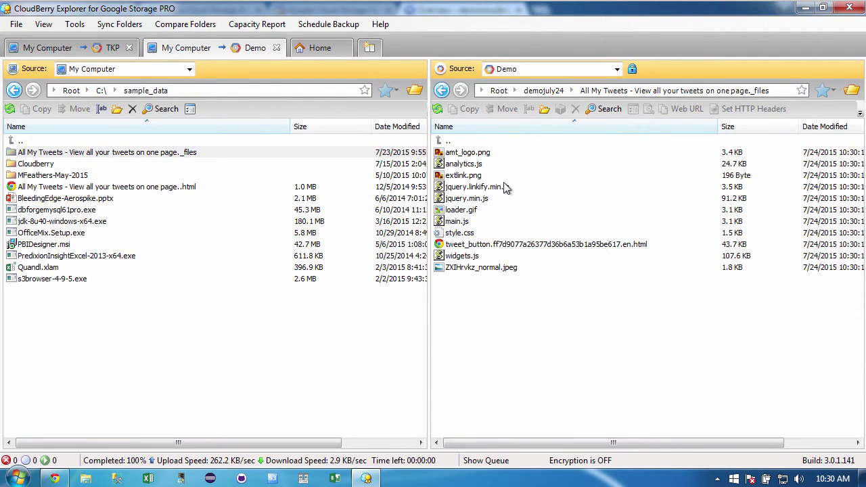
click(445, 140)
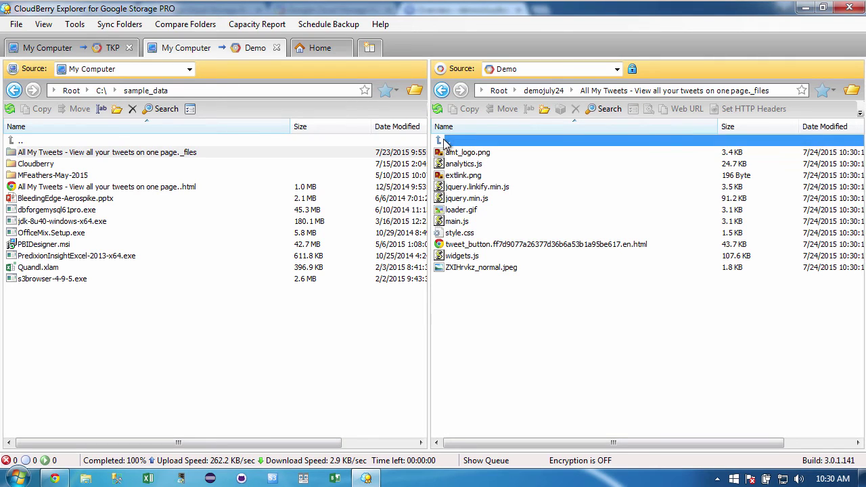
double_click(445, 141)
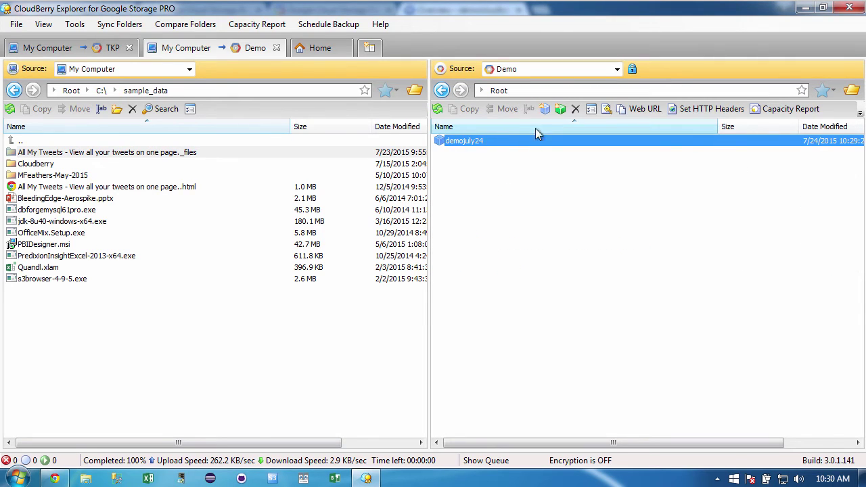
- Create a bucket named demonearlinejuly24 in the US Standard location with the Nearline storage class
click(544, 108)
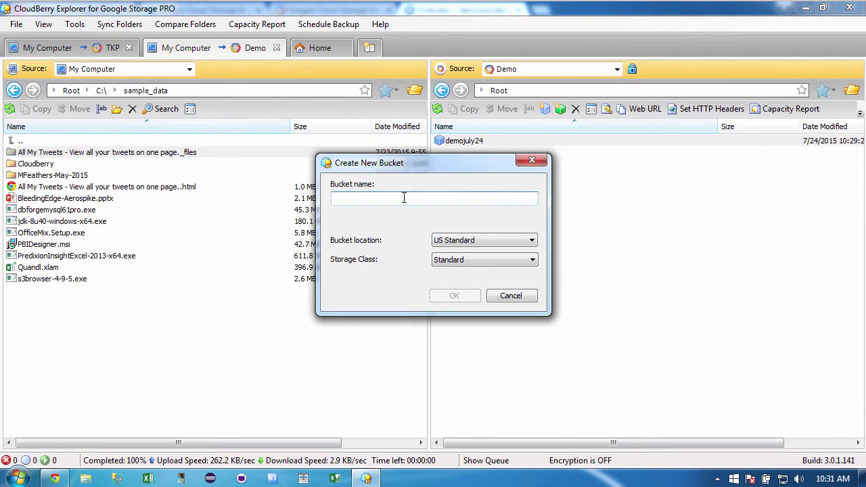
text(demonearlinejuly24)
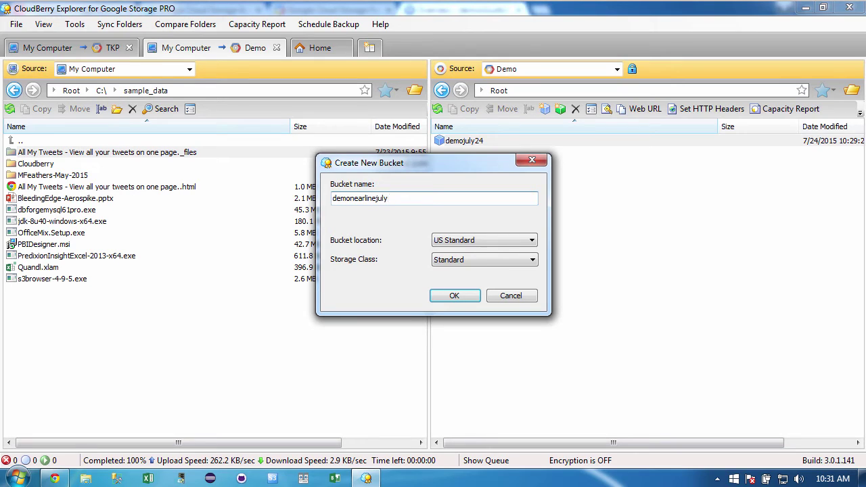
click(472, 260)
click(471, 289)
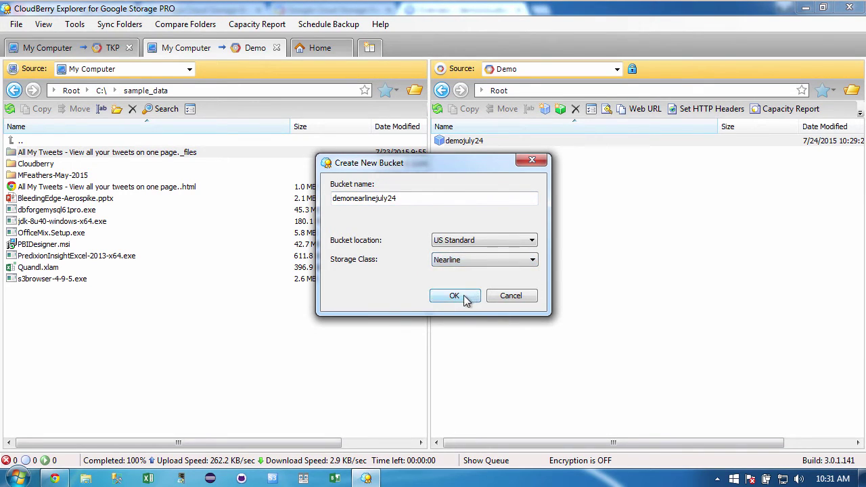
click(463, 295)
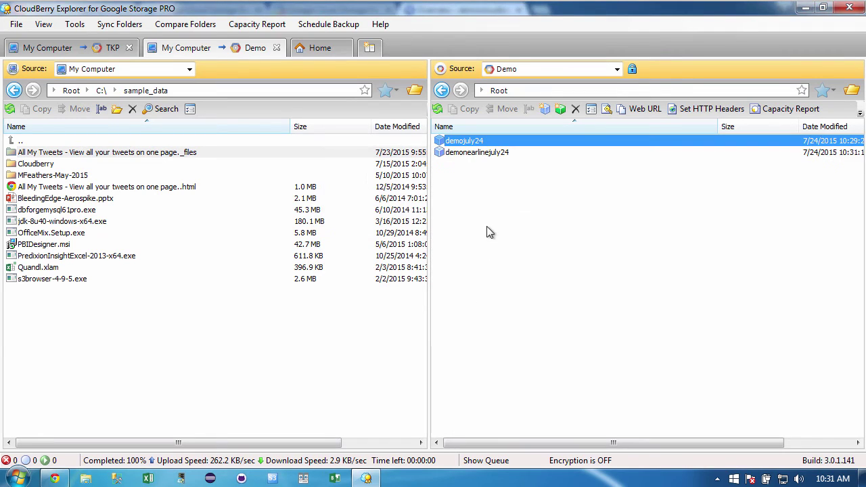
- Copy the local Cloudberry folder from sample_data into the demonearlinejuly24 bucket
click(486, 153)
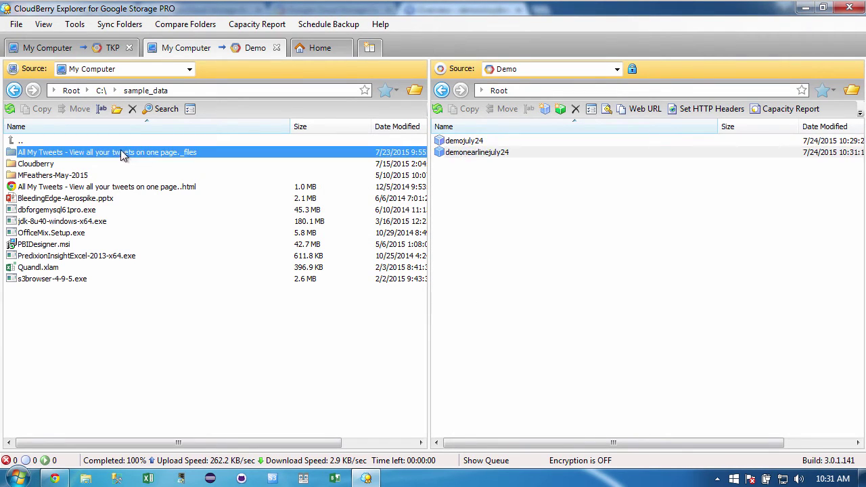
drag(179, 164, 465, 156)
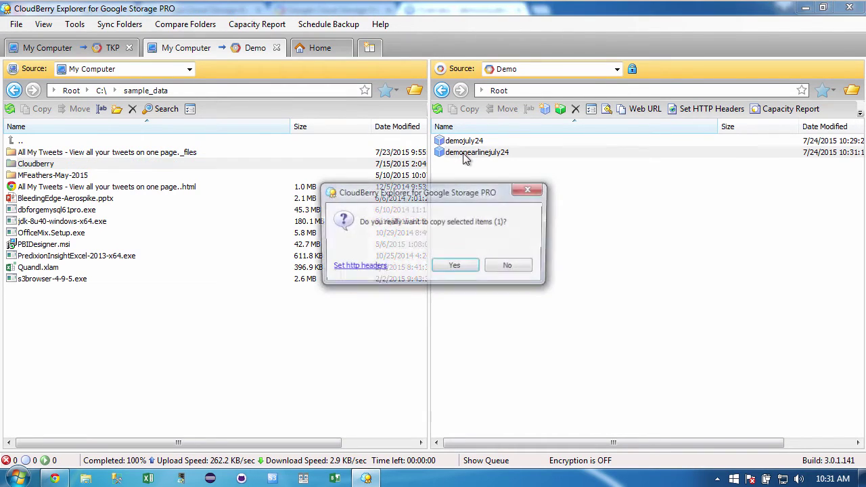
click(456, 269)
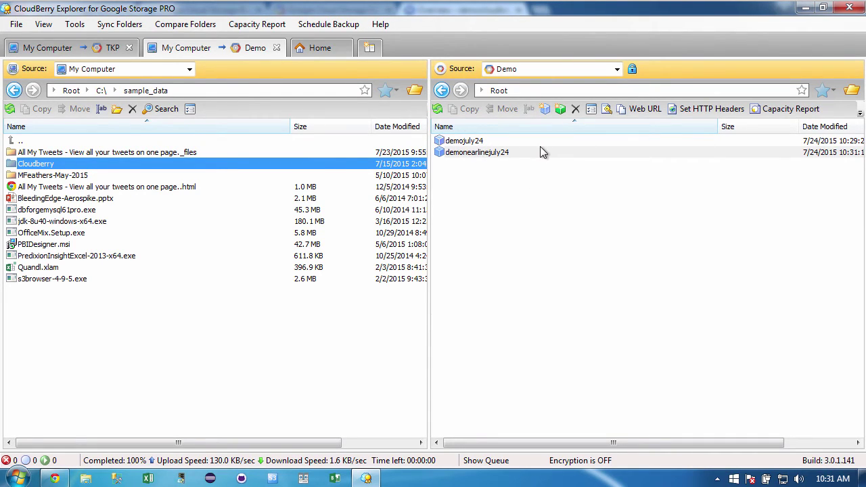
- Review the actions offered by a new upload rule for loader.gif in demojuly24's All My Tweets folder, and cancel the rule
double_click(464, 141)
double_click(464, 152)
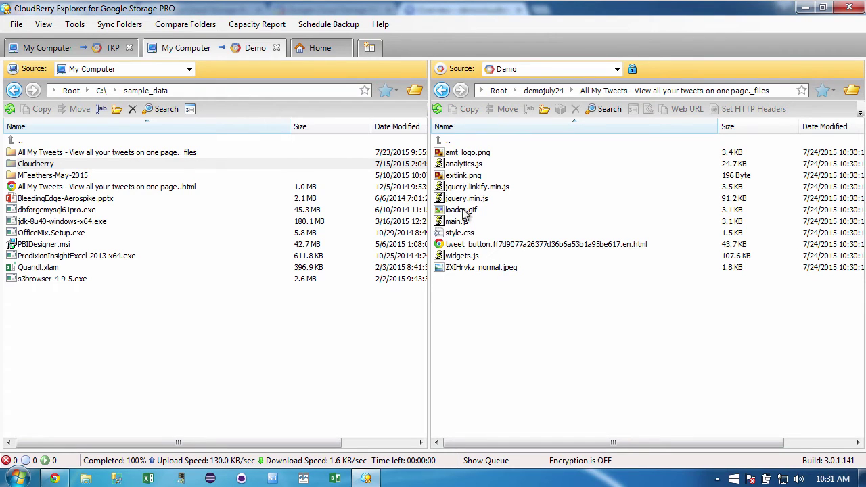
click(468, 188)
click(466, 211)
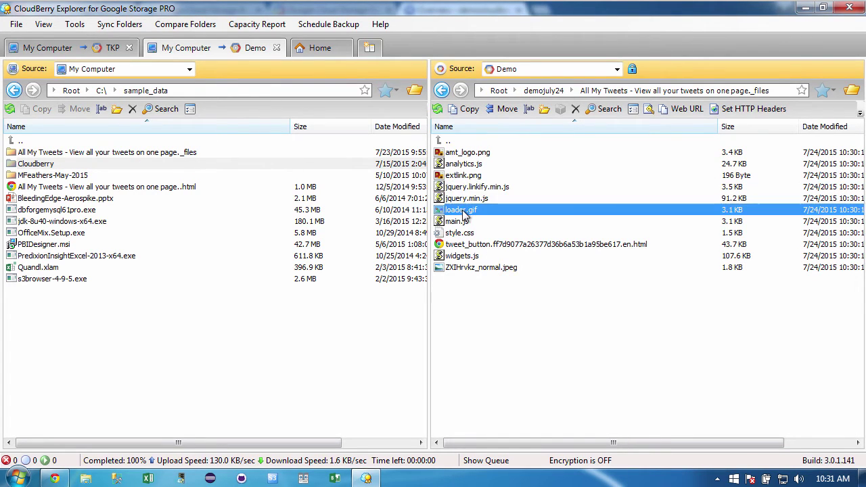
right_click(465, 214)
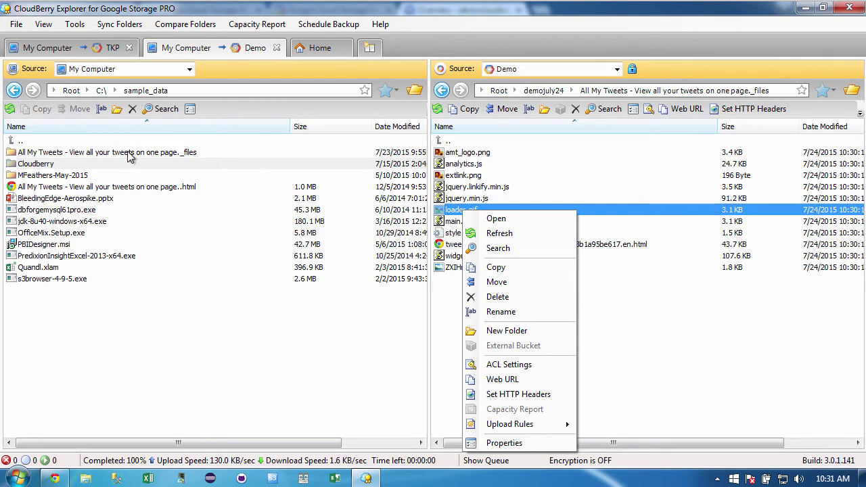
mouse_move(531, 426)
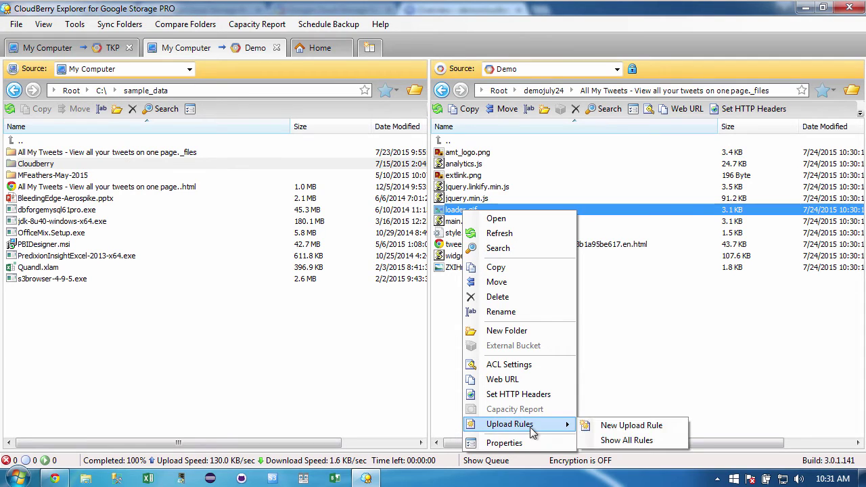
click(612, 426)
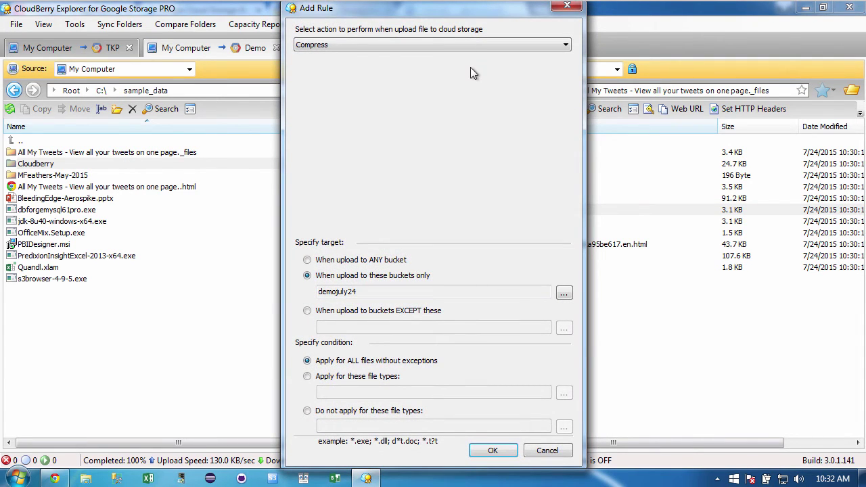
click(470, 46)
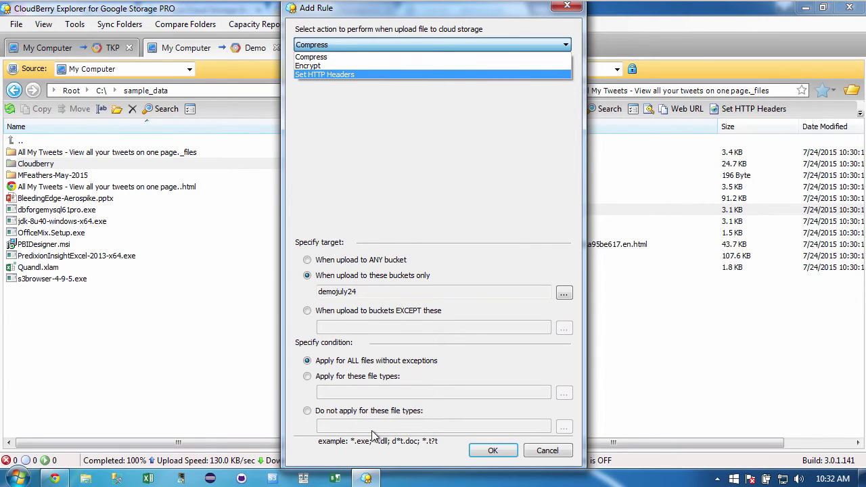
click(553, 455)
click(545, 452)
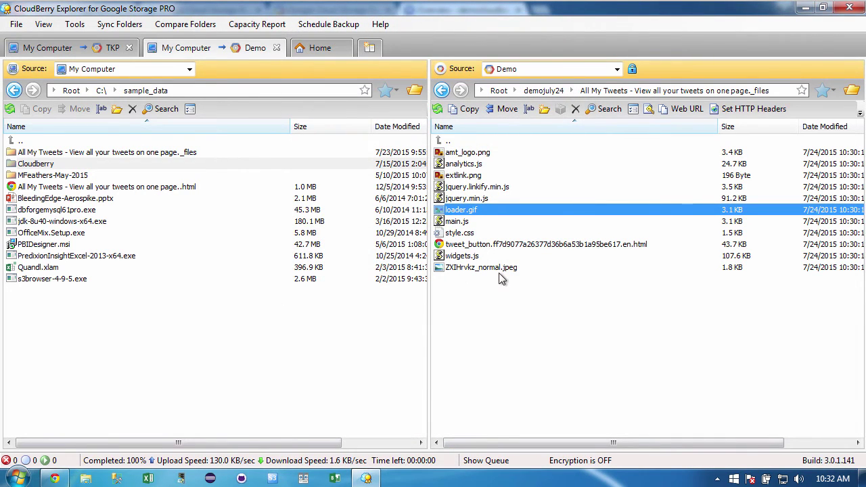
- Return the cloud pane to demojuly24, and delete loader.gif from the local All My Tweets folder
double_click(439, 142)
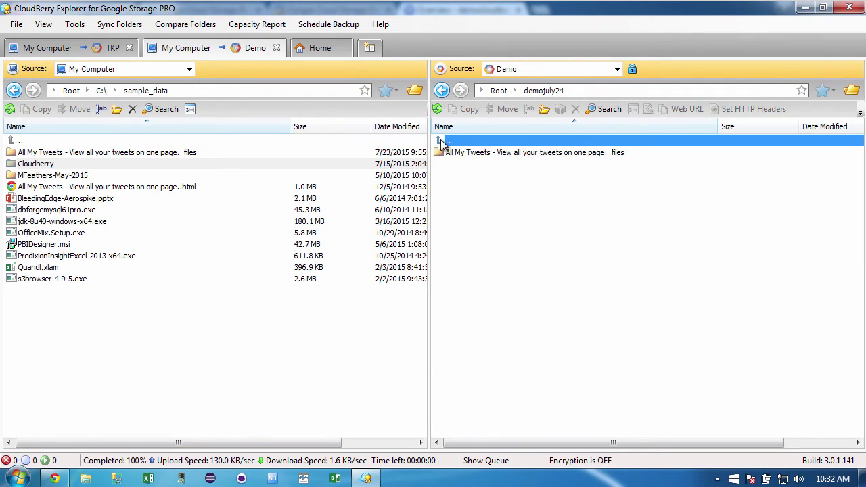
double_click(101, 152)
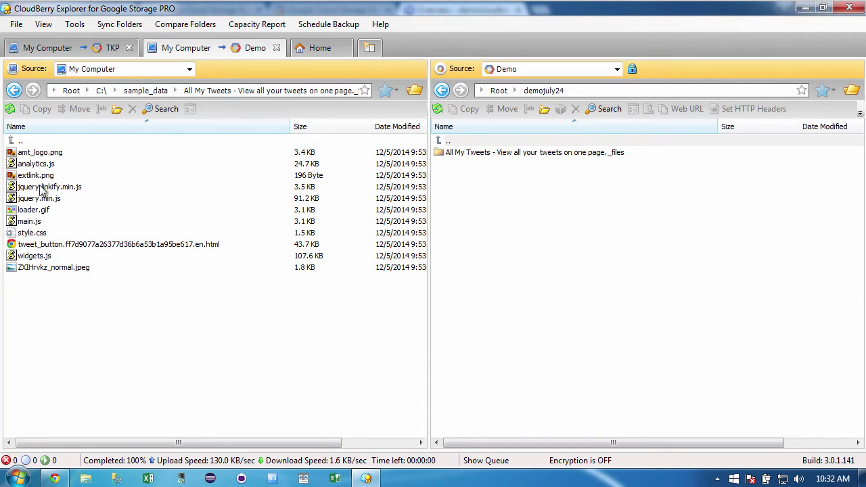
click(39, 210)
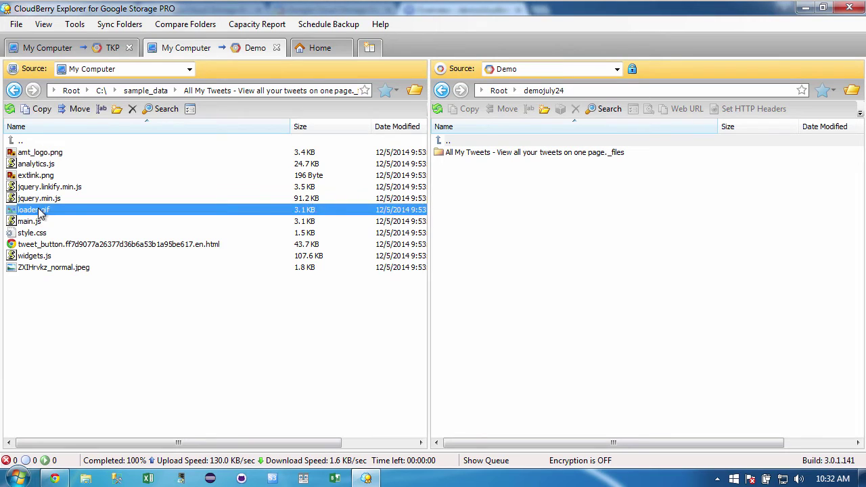
right_click(39, 211)
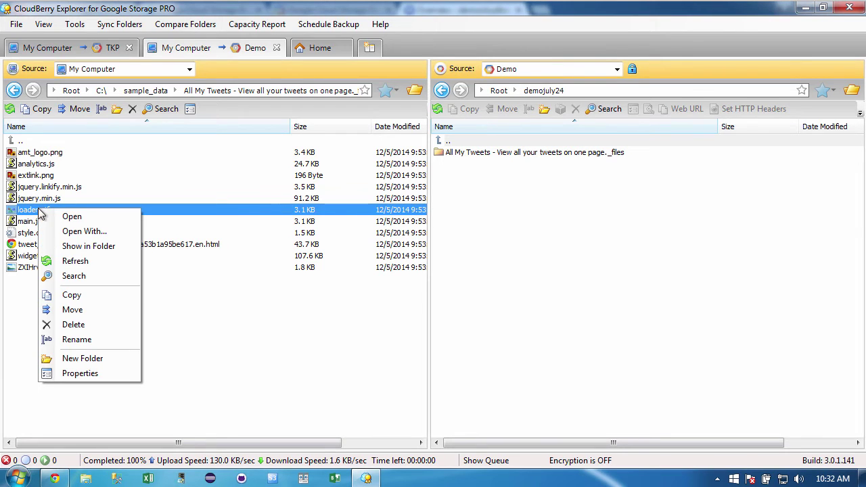
click(94, 325)
click(455, 266)
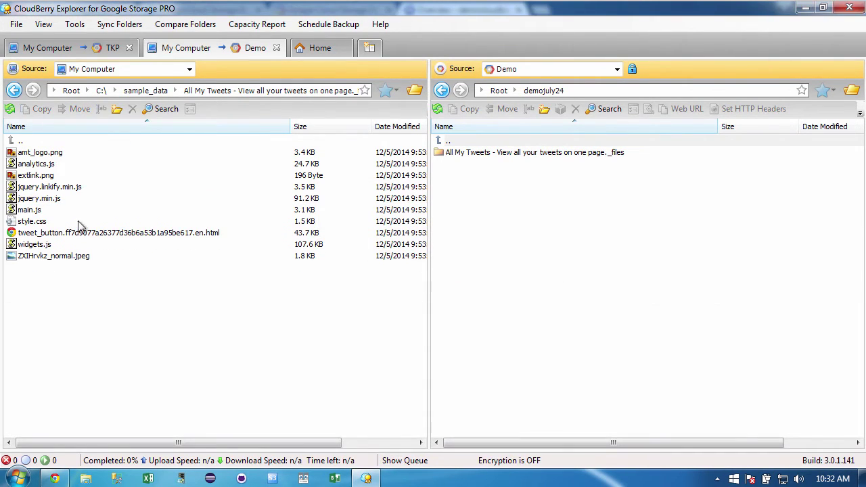
- Open the local style.css in Notepad, remove the word "body" at its start, then save and close the file
click(38, 222)
right_click(37, 224)
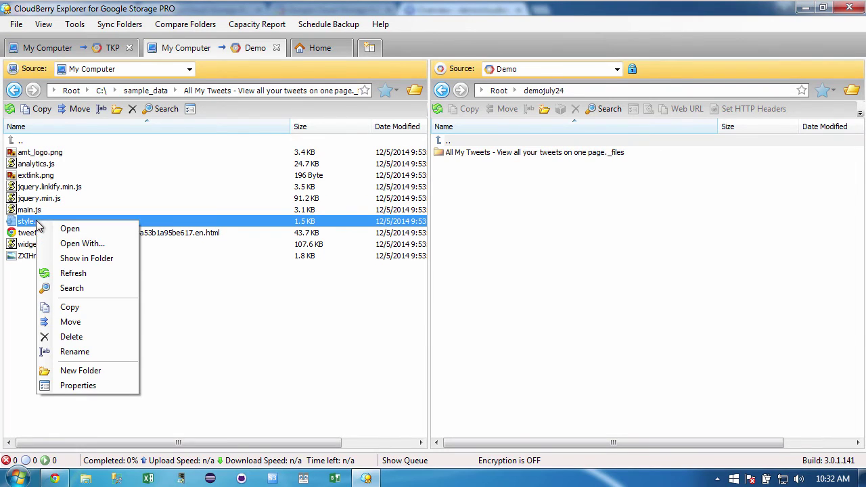
click(77, 224)
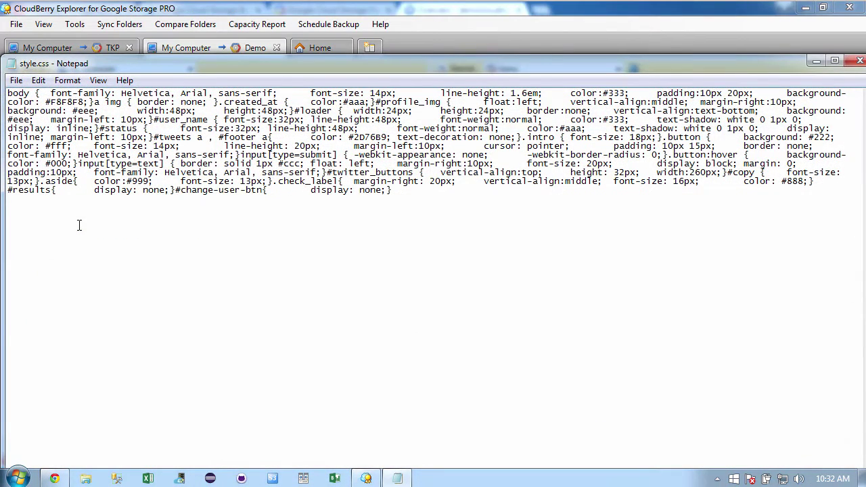
double_click(33, 94)
key(Delete)
click(15, 81)
click(41, 127)
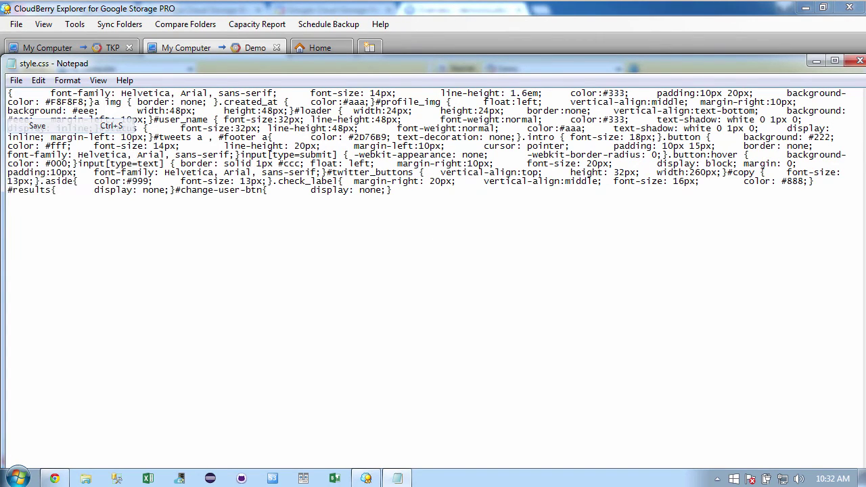
click(859, 61)
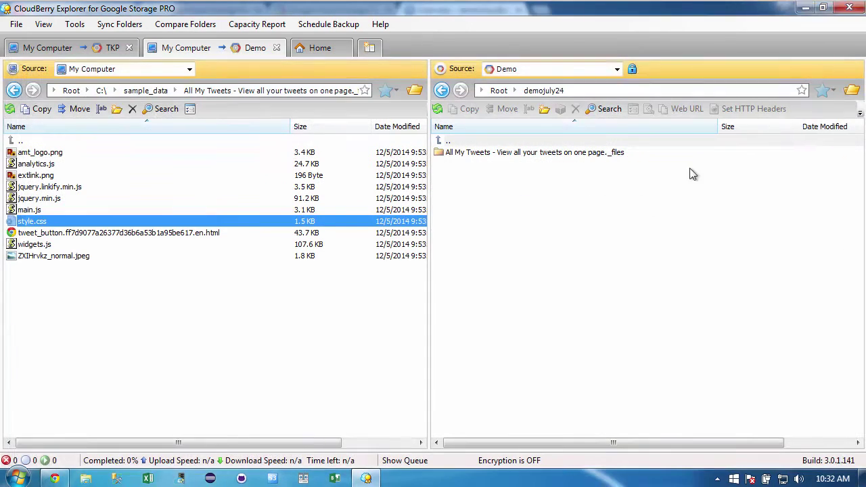
- Return the local pane to sample_data and select the All My Tweets folder in both the local and cloud panes
double_click(17, 141)
click(37, 154)
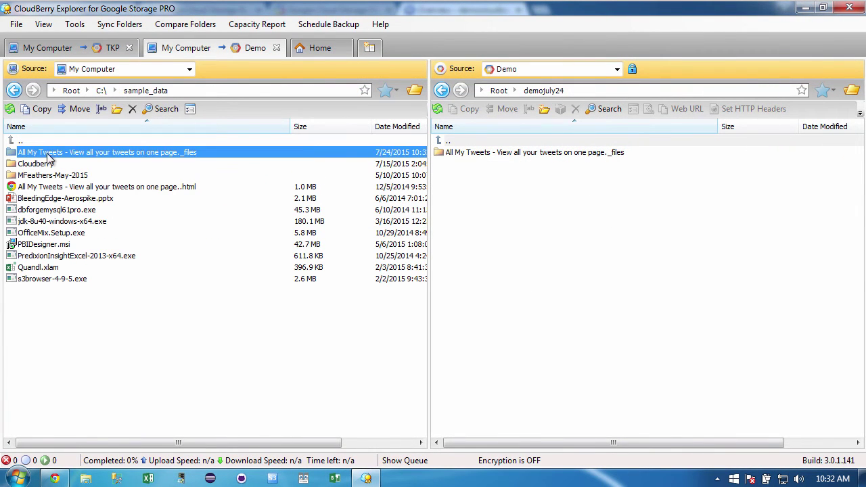
click(489, 155)
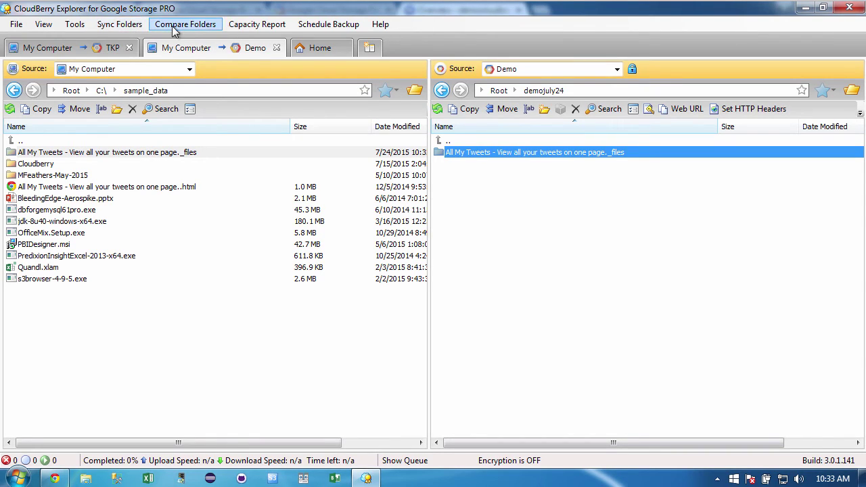
- Review the advanced options for a new folder sync from C:\sample_data to demojuly24, and close without adding it
click(121, 24)
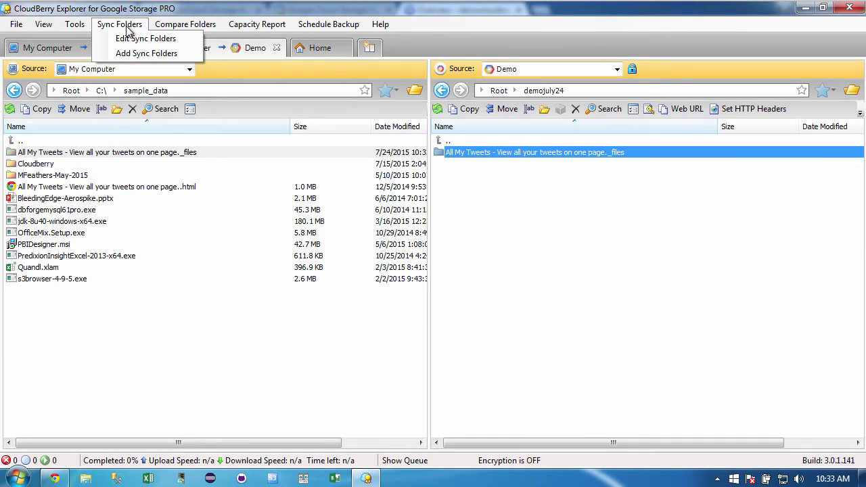
click(142, 54)
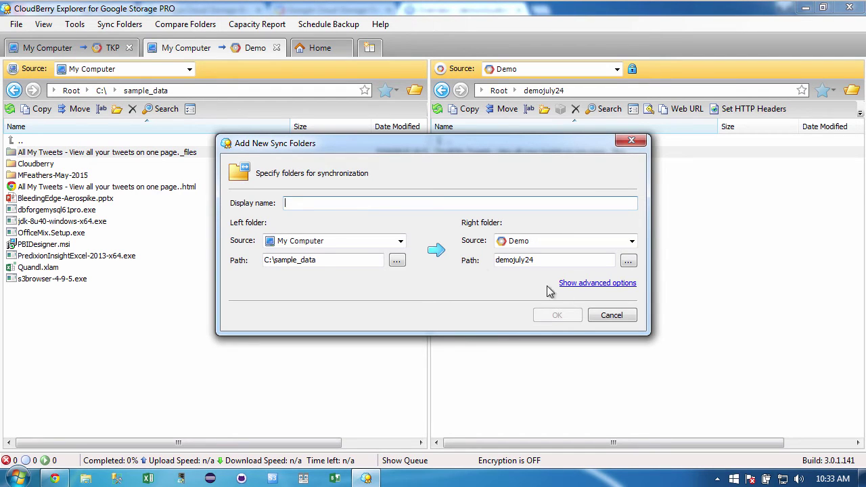
click(570, 284)
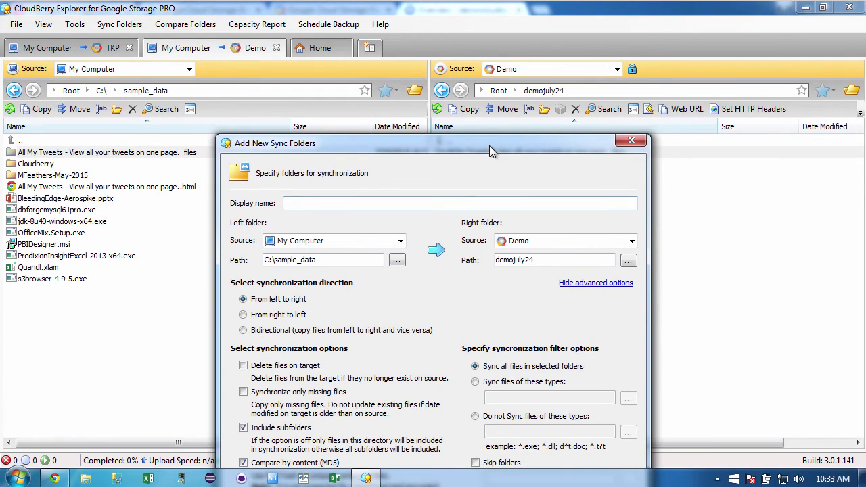
drag(489, 146, 496, 20)
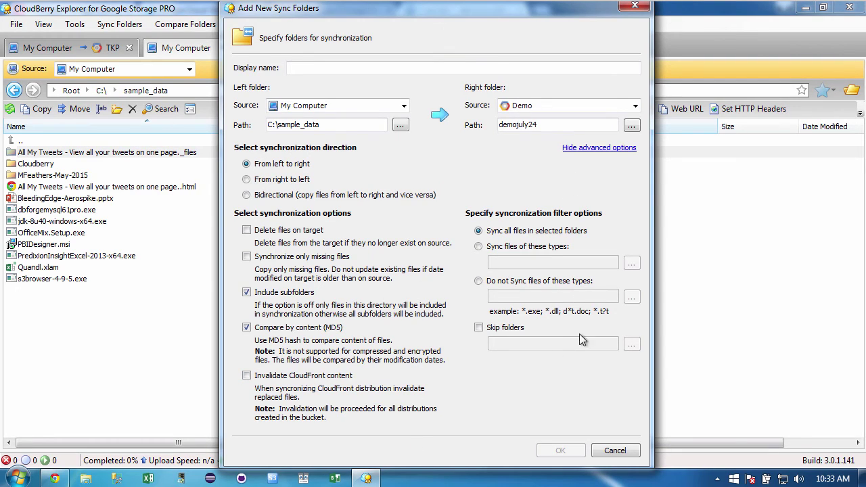
click(634, 6)
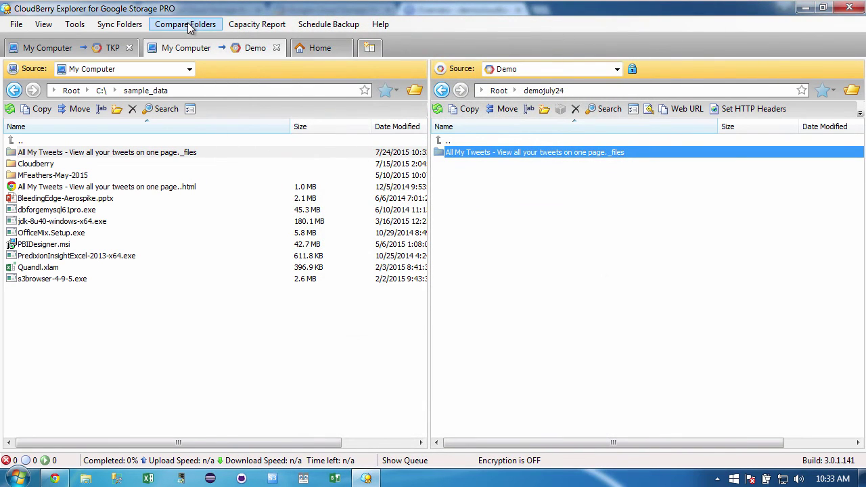
- Compare the C:\sample_data folder with the demojuly24 bucket, including subfolders
click(190, 25)
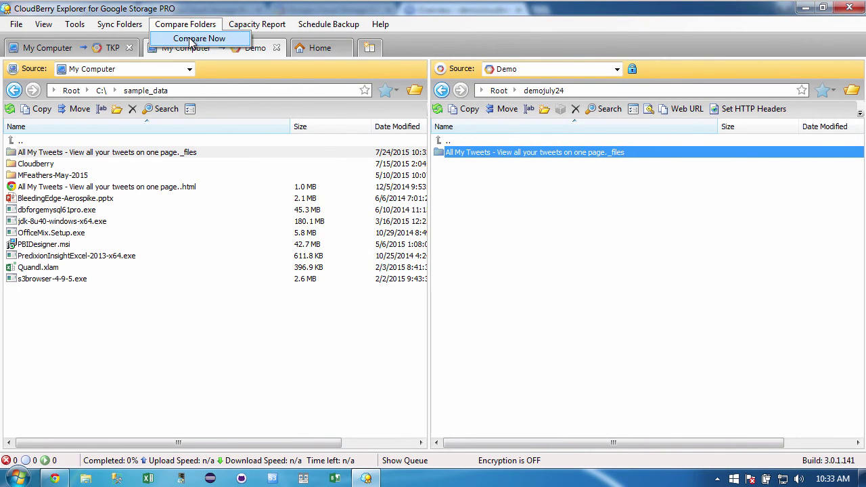
click(189, 37)
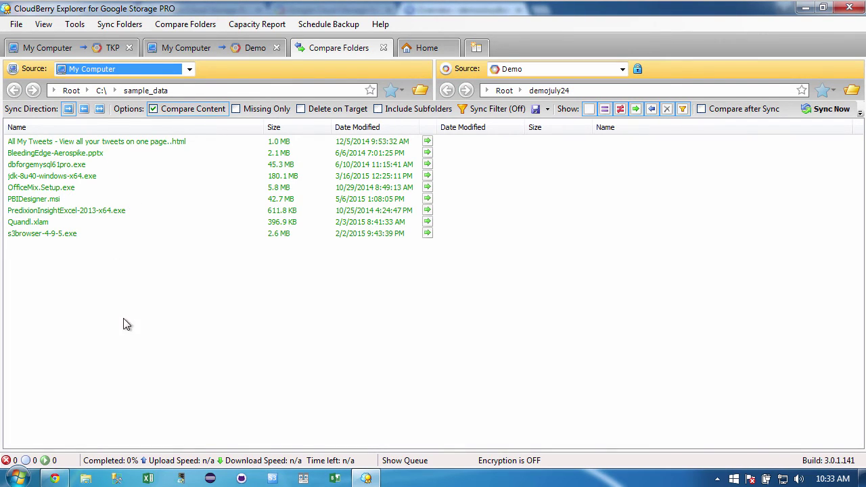
click(380, 109)
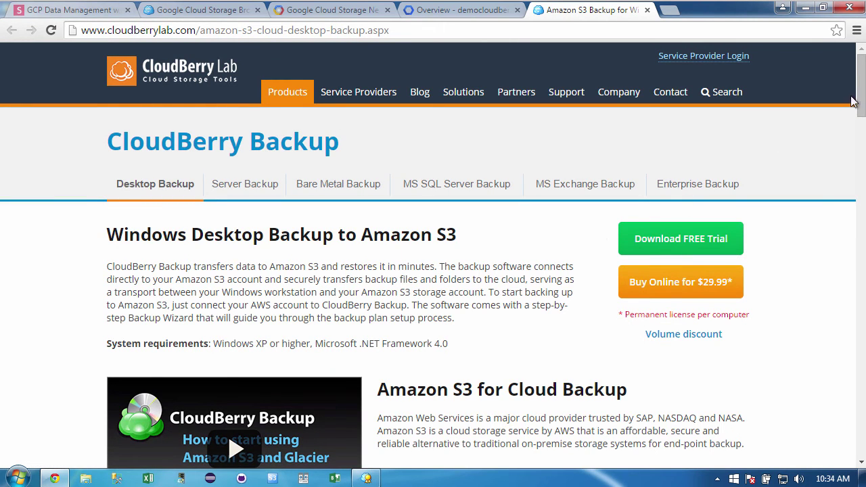
- View the application screenshots on the CloudBerry Backup web page in Chrome, advancing to the cloud storage selection image
drag(860, 96, 821, 359)
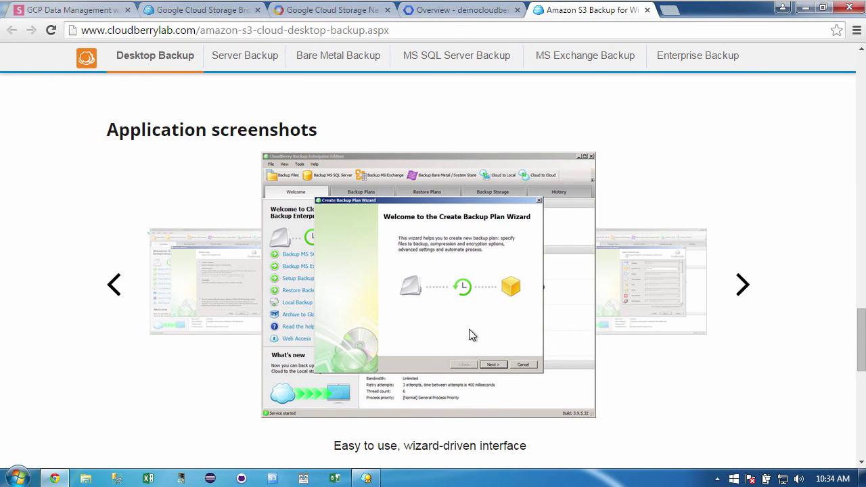
click(742, 285)
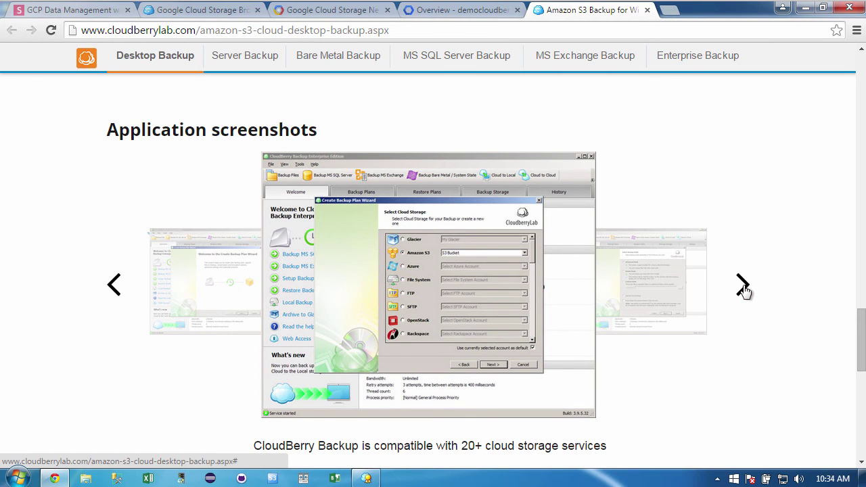
- Browse the CloudBerry Backup application screenshots from backup modes through source, filter, compression and encryption, purge and scheduling options
click(741, 286)
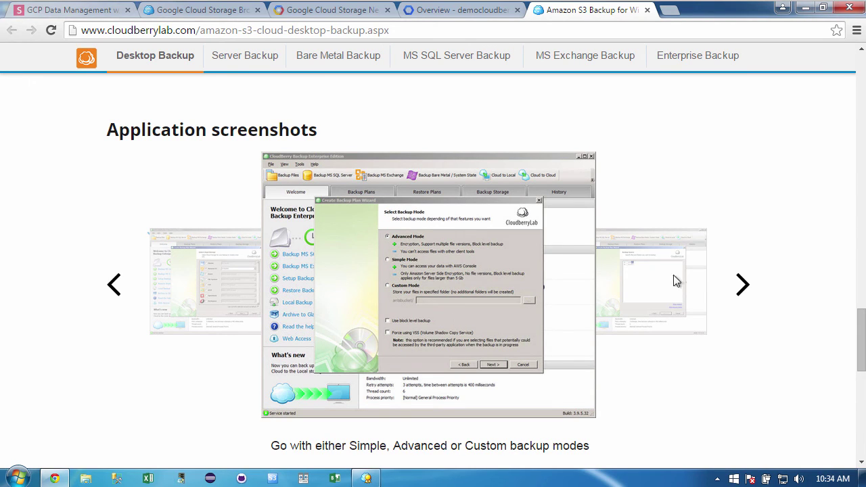
click(744, 293)
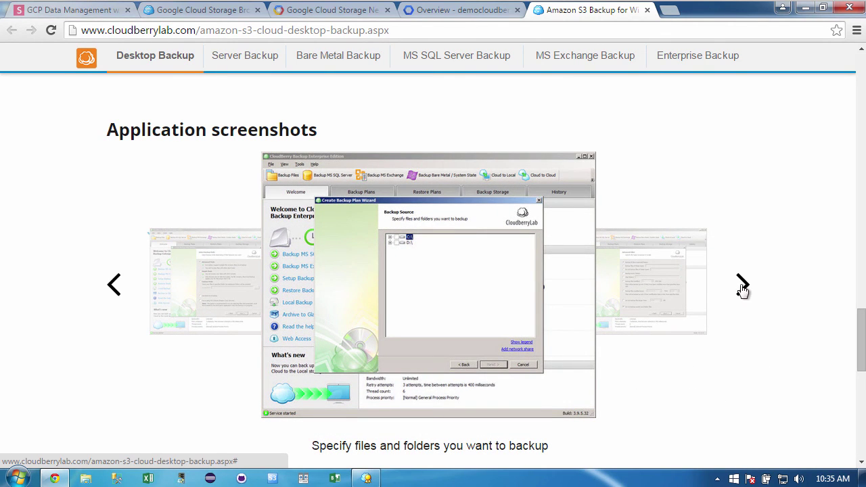
click(743, 289)
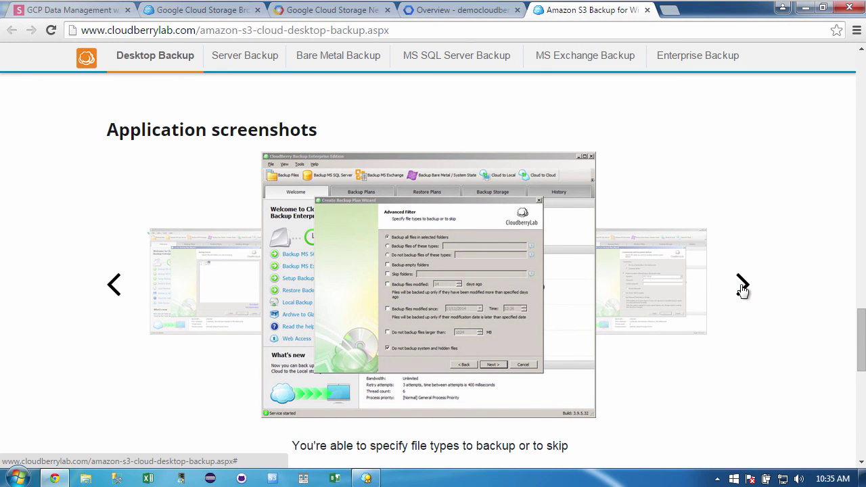
click(742, 289)
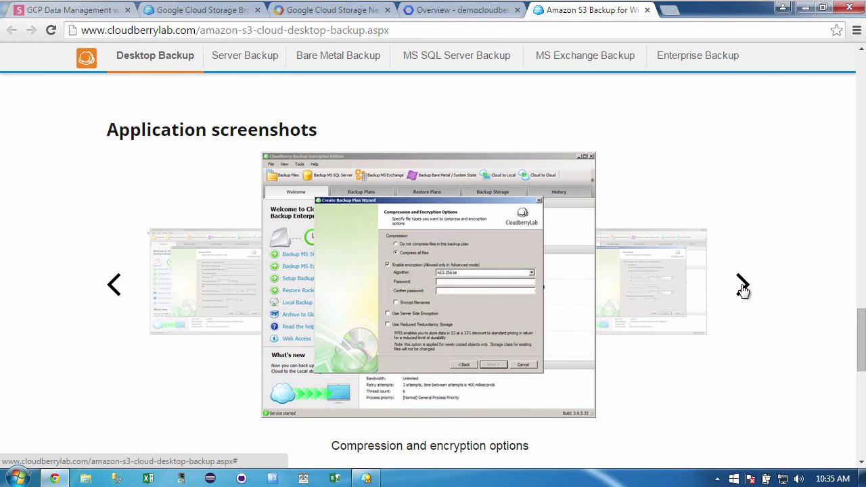
click(742, 290)
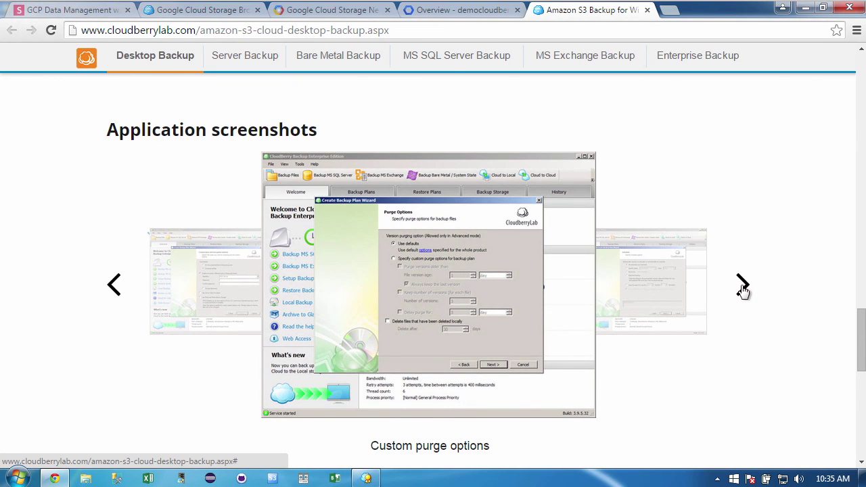
click(743, 289)
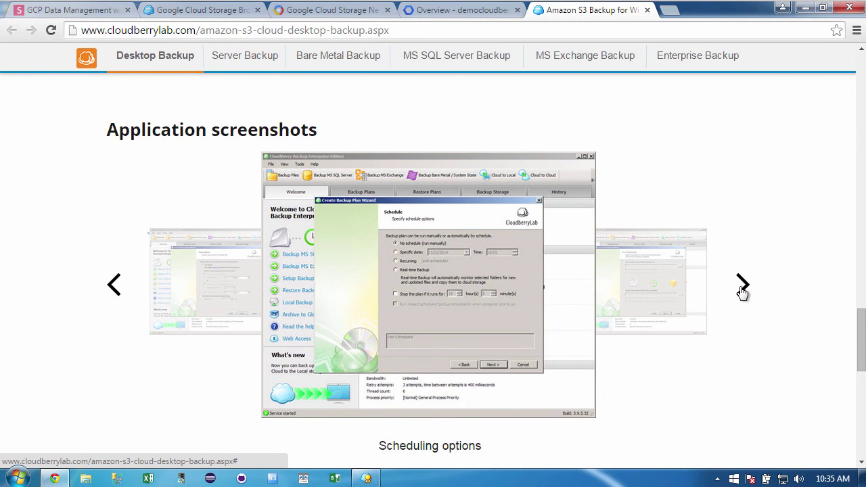
click(742, 289)
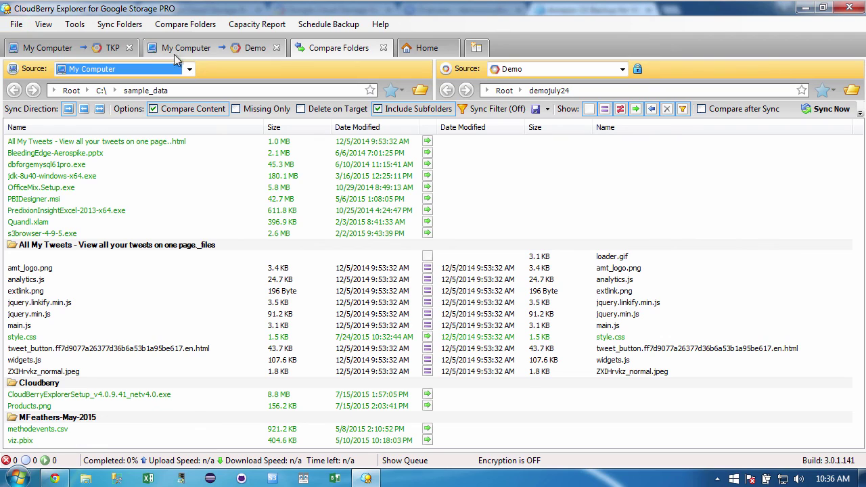
- View the My Computer to Demo panes in CloudBerry Explorer, and switch back to the CloudBerry Lab website in Chrome
click(196, 53)
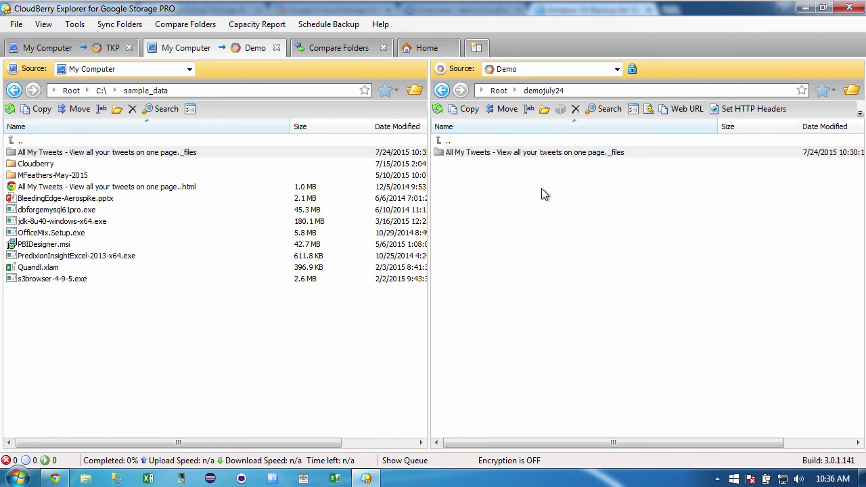
click(54, 478)
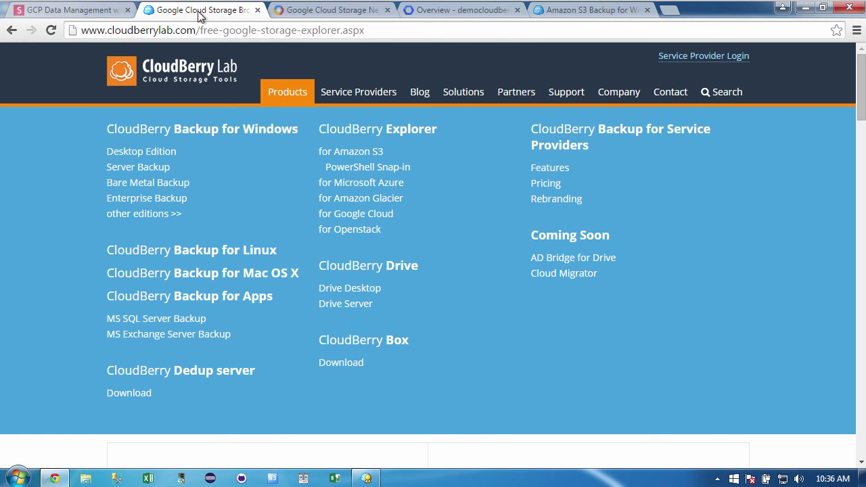